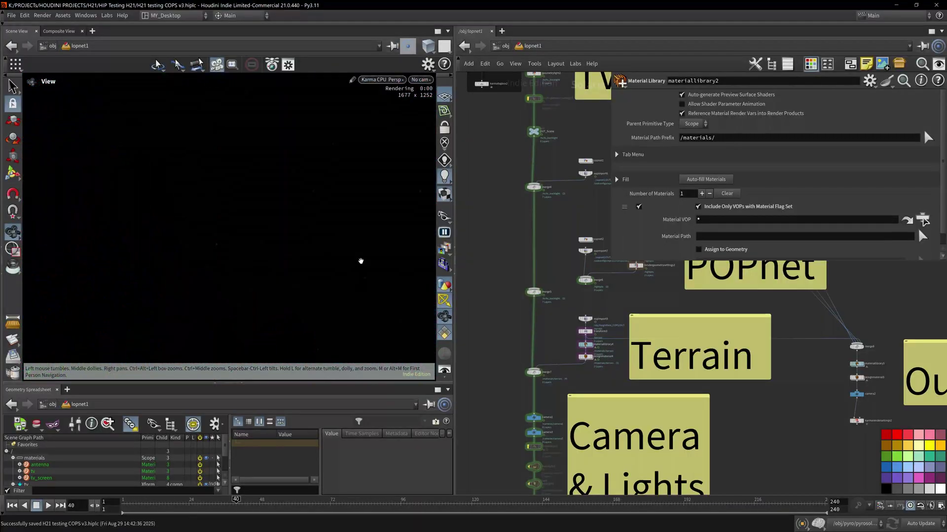
Examine the coloured terrain up close in the Karma render
drag(362, 260, 277, 332)
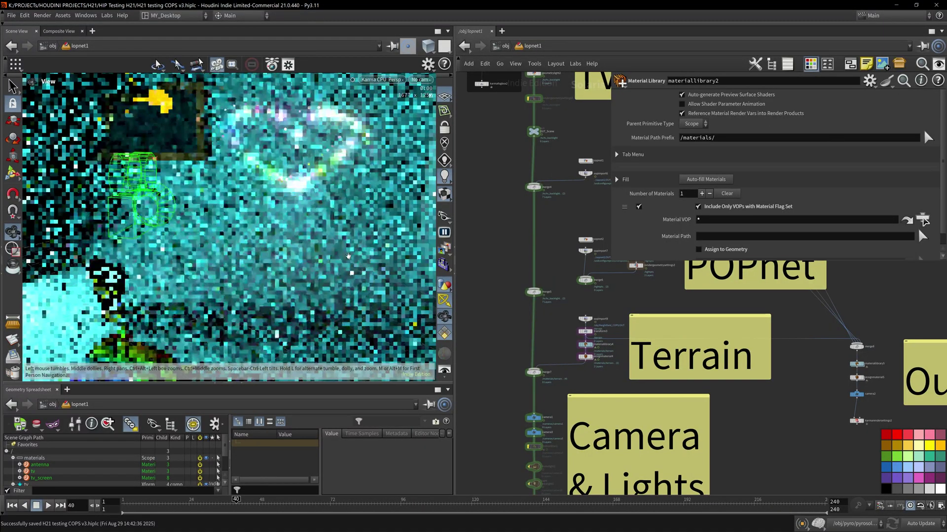
right_drag(277, 332, 260, 270)
drag(259, 270, 247, 274)
middle_drag(247, 273, 274, 291)
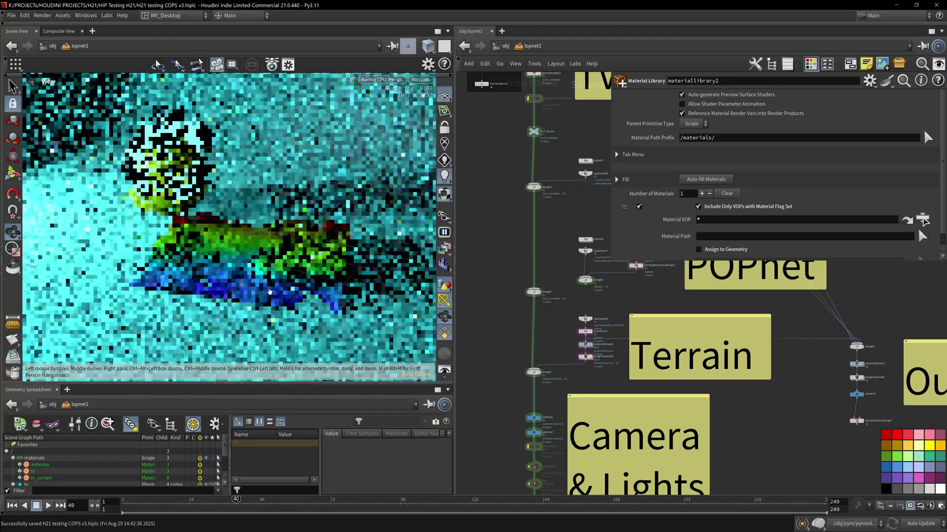
right_drag(274, 291, 276, 293)
middle_drag(276, 293, 282, 297)
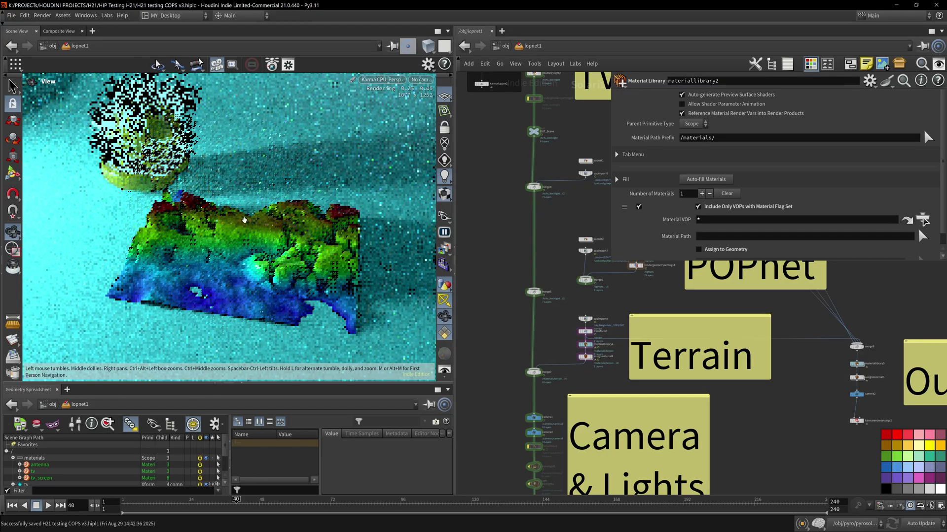
Open the Heightfield_COPS network referenced by the Terrain branch's sopimport9 node and frame its flat heightfield
scroll(545, 332, up, 5)
click(641, 300)
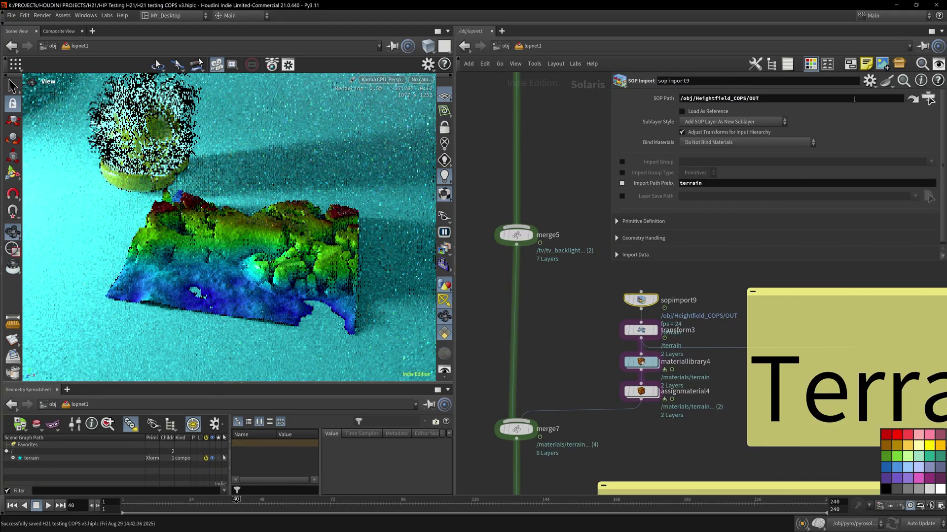
click(916, 100)
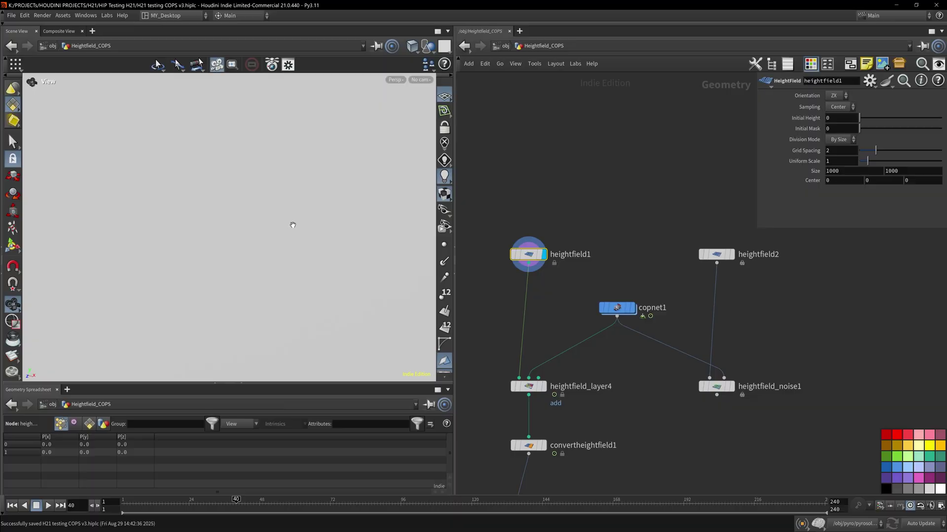
key(f)
drag(286, 276, 308, 309)
middle_drag(278, 265, 333, 277)
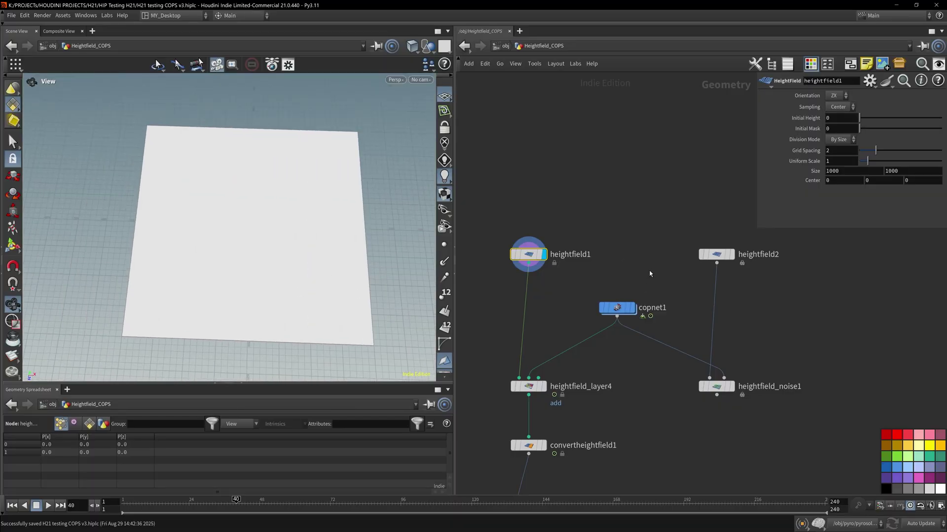
Display copnet1, heightfield_layer4 and heightfield1 in turn to compare the terrain, ending on copnet1
click(617, 308)
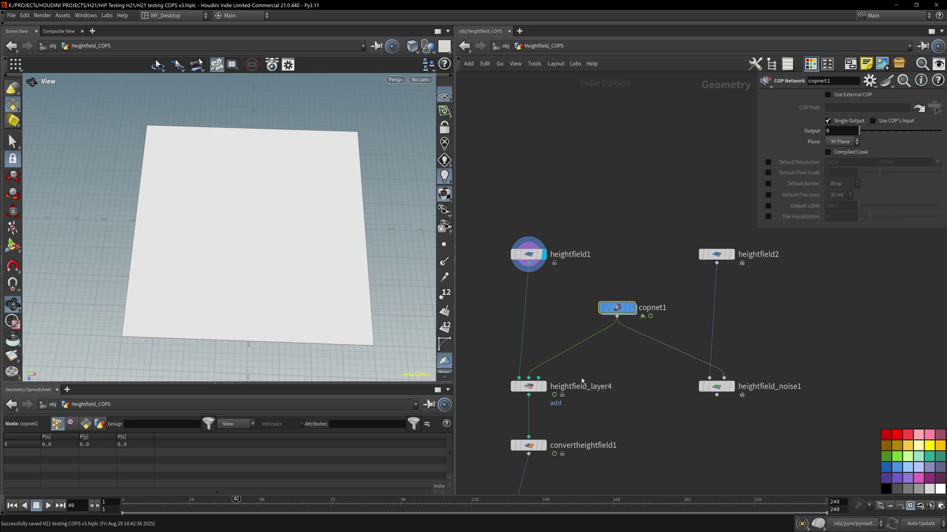
drag(291, 229, 332, 179)
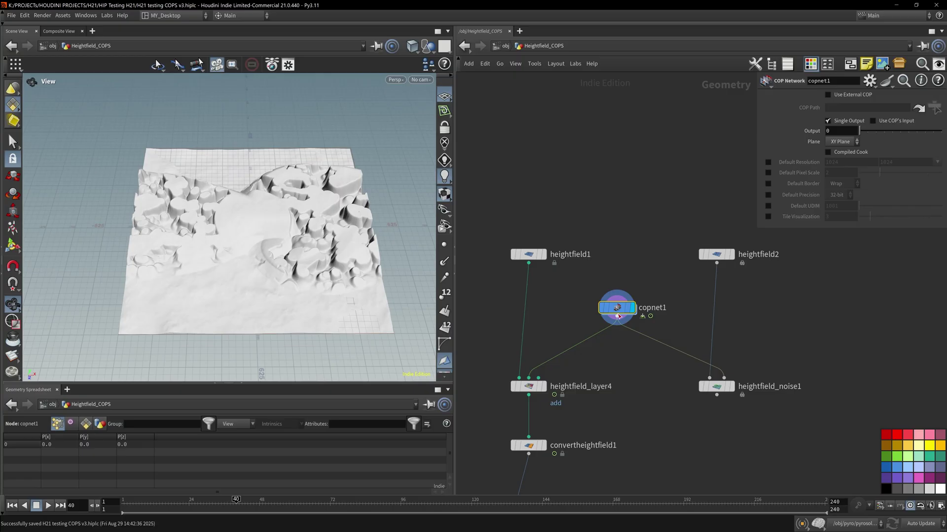
click(535, 390)
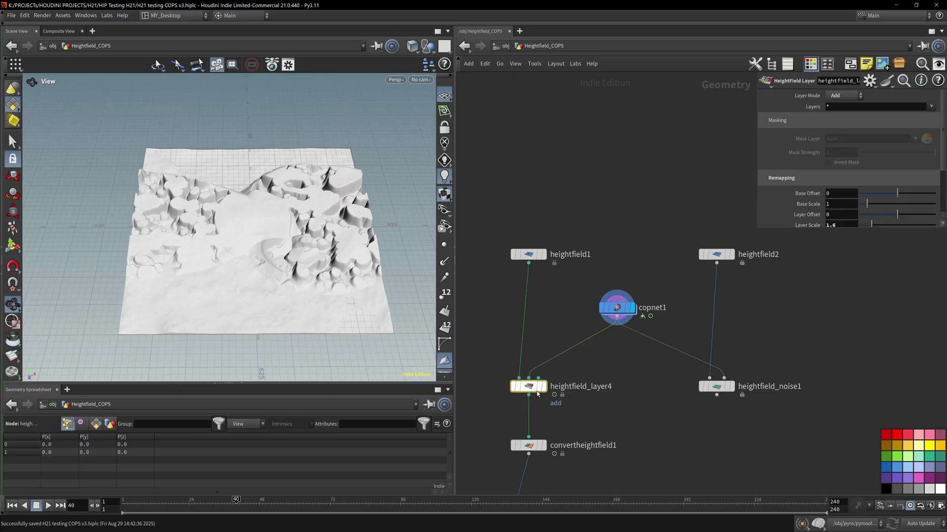
key(r)
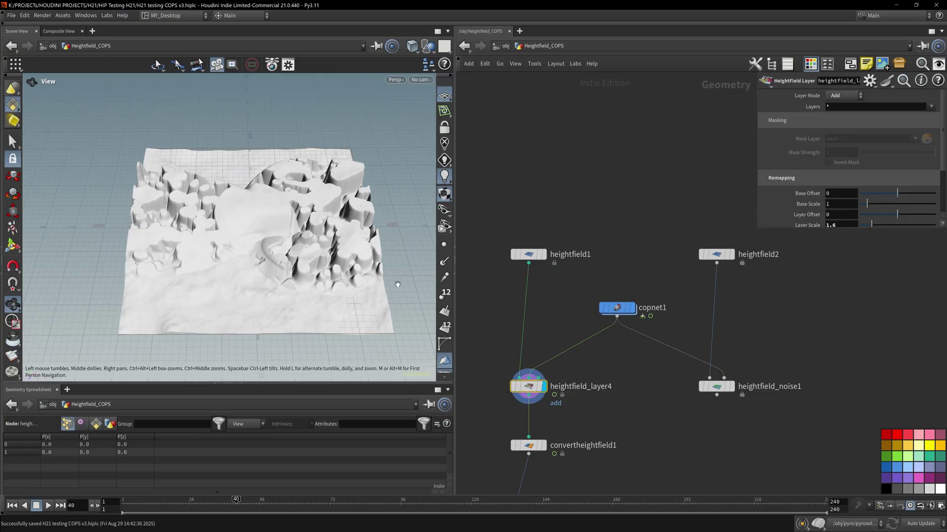
click(529, 255)
key(r)
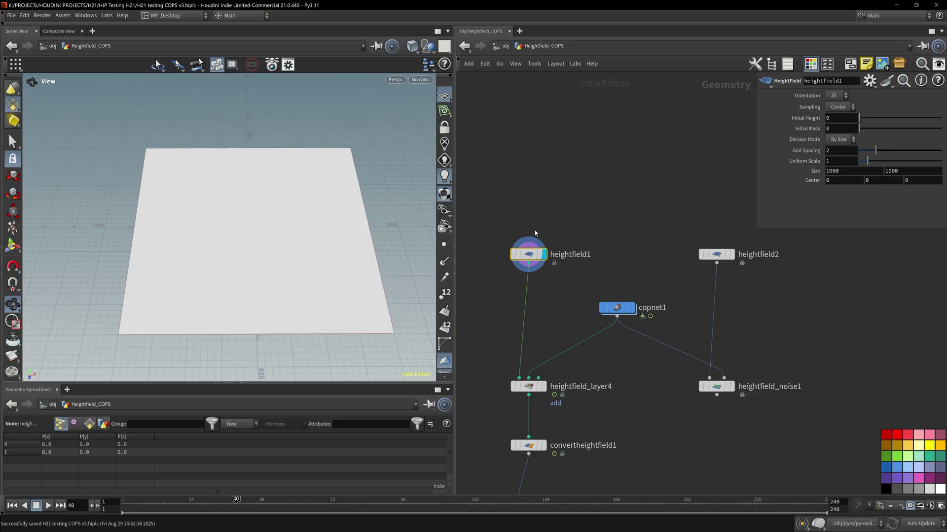
click(610, 313)
key(r)
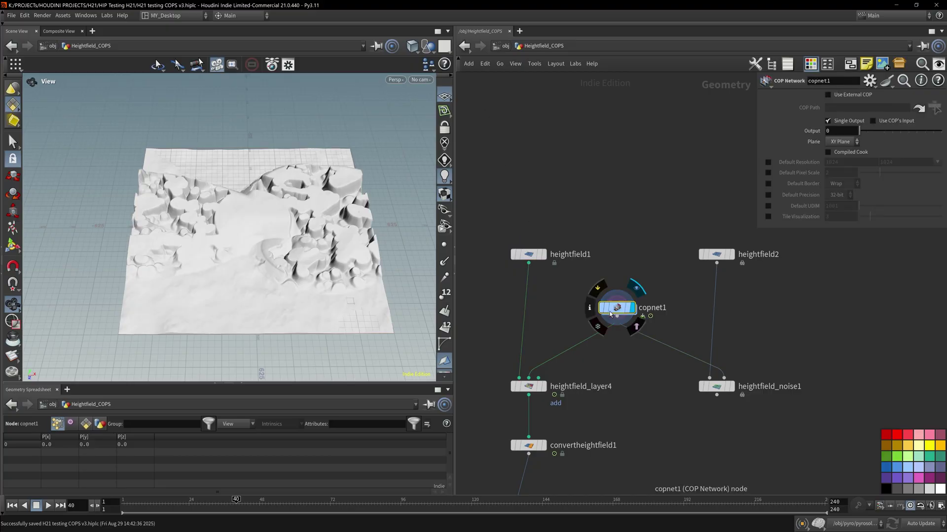
Go inside copnet1 and display its sopimport2 node
double_click(617, 309)
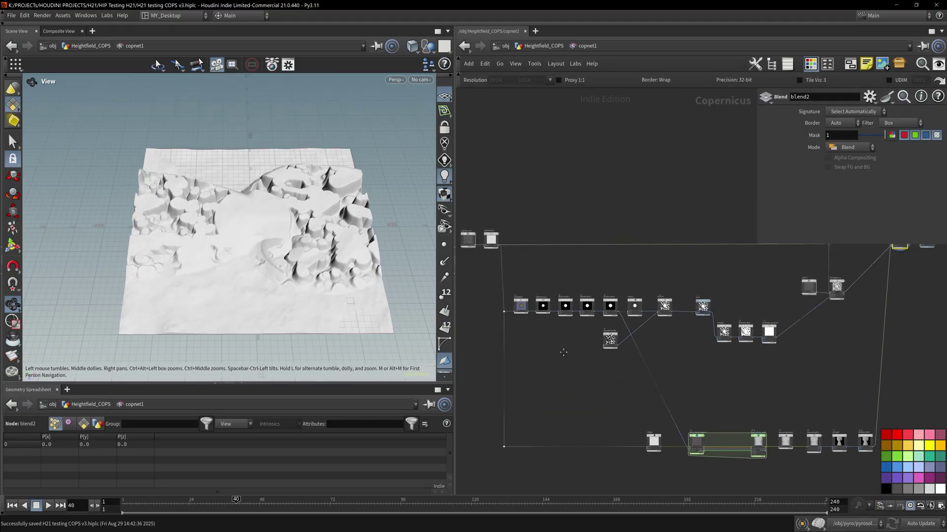
drag(441, 276, 472, 373)
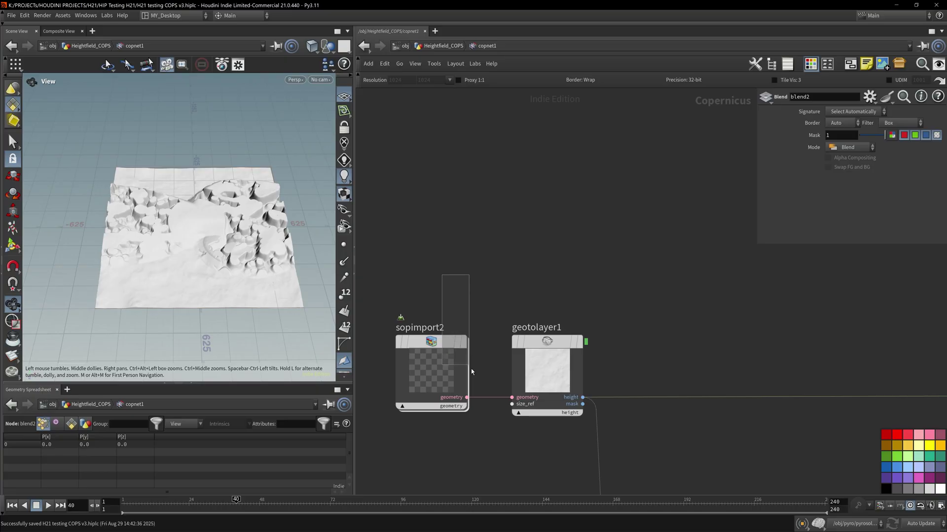
key(r)
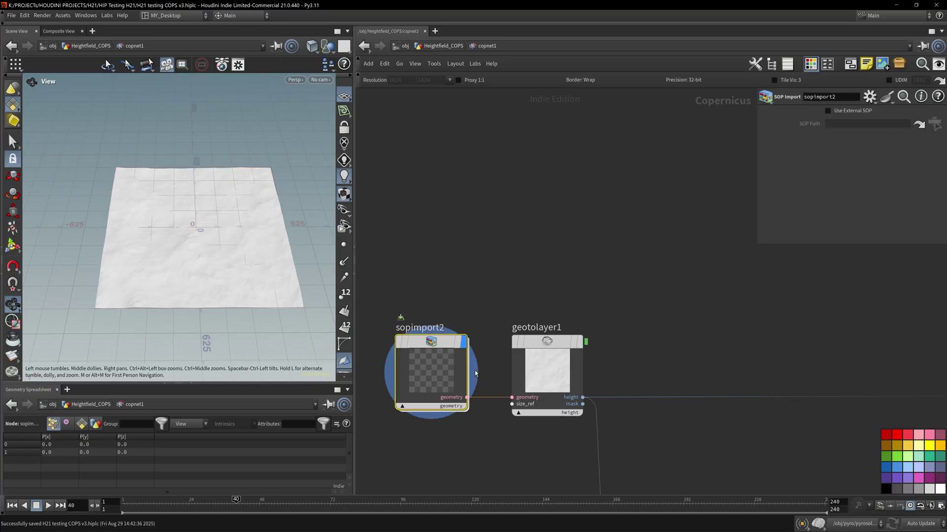
Go inside sopimport2 and bypass the grid1 node
double_click(435, 377)
drag(525, 202, 475, 246)
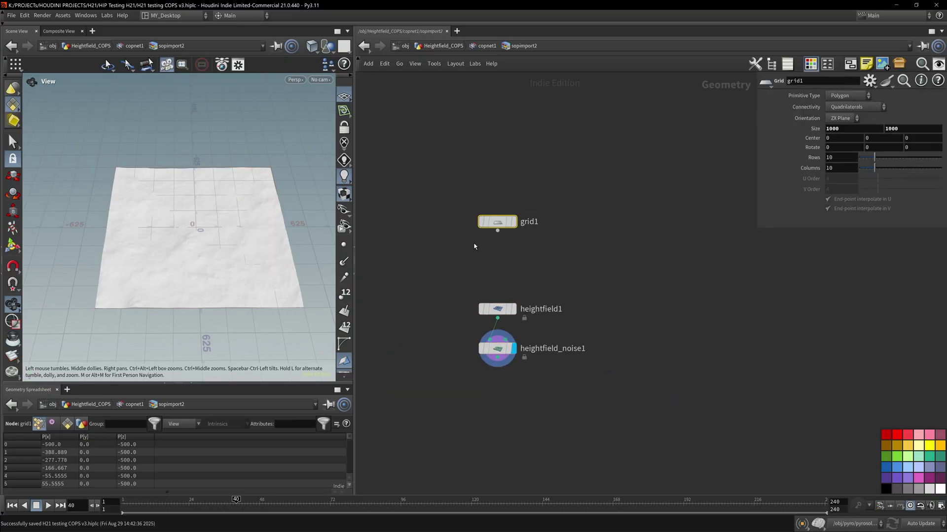
click(482, 221)
middle_drag(528, 284, 518, 228)
Display heightfield1 and heightfield_noise1 in turn, inspect the noise relief from a low angle, and return to copnet1
drag(518, 231, 475, 264)
key(r)
scroll(591, 229, up, 2)
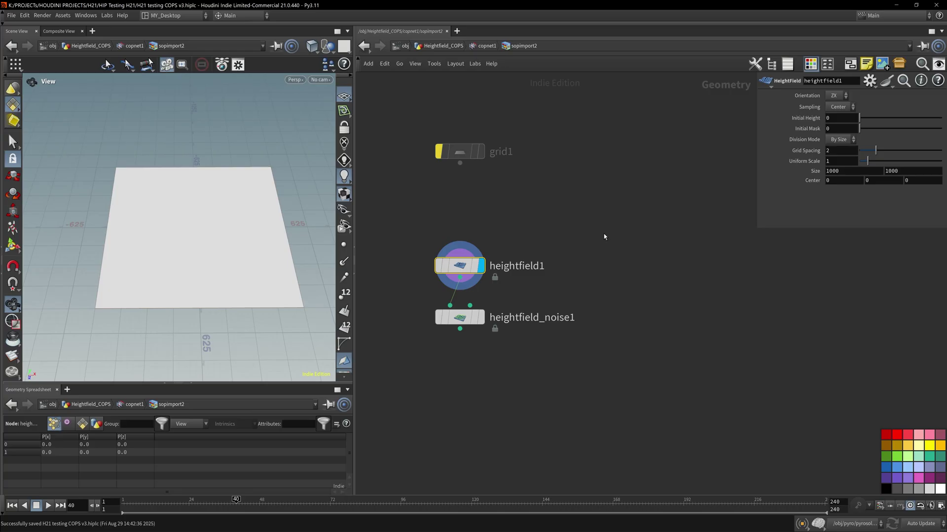
click(466, 319)
key(r)
drag(242, 261, 194, 205)
scroll(189, 246, up, 4)
key(u)
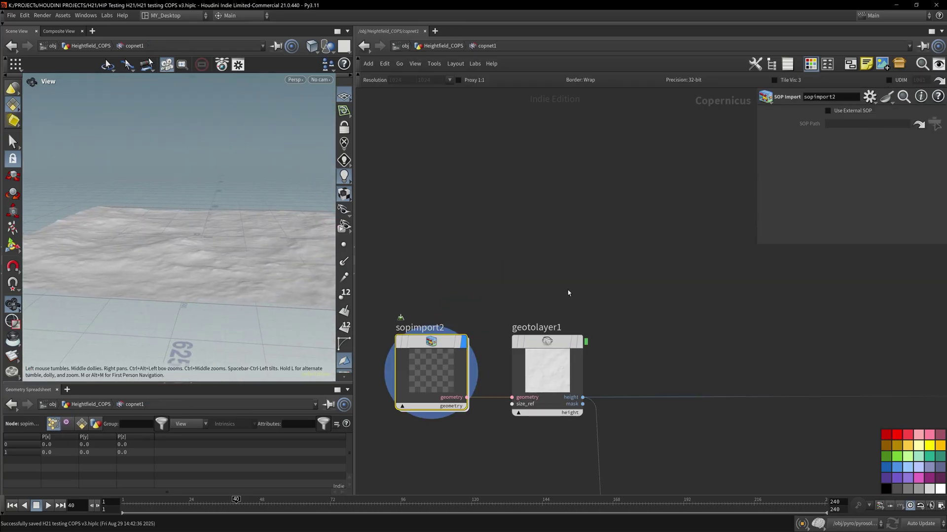
View geotolayer1 as a 2D layer in the Composite View and compare it with sopimport2
click(579, 342)
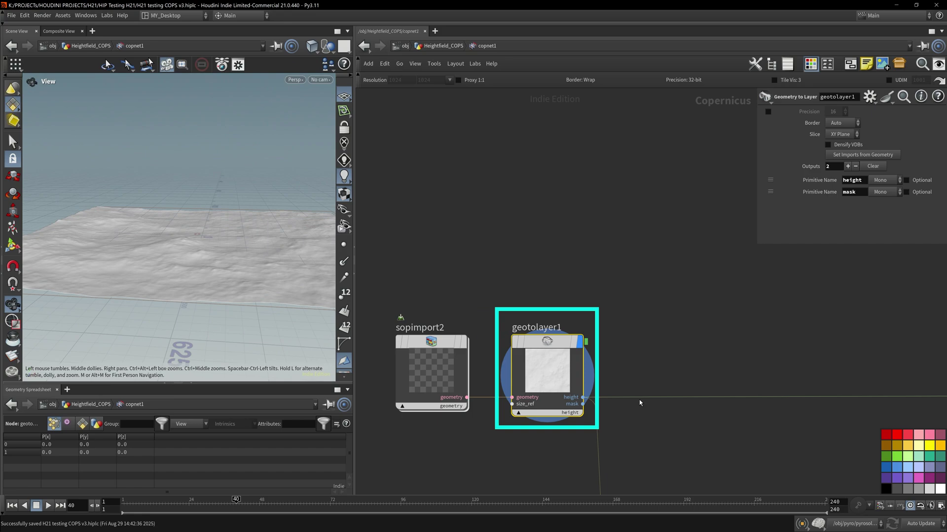
click(59, 31)
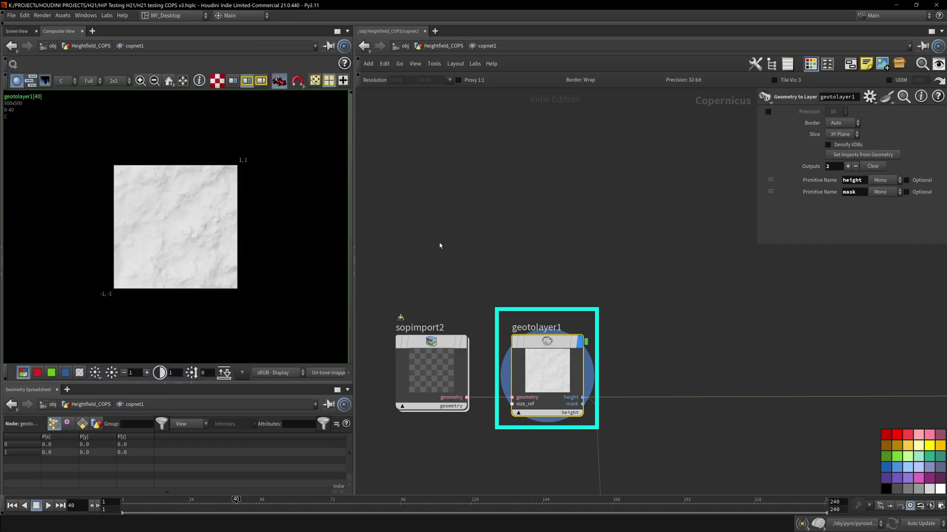
scroll(187, 206, up, 6)
click(463, 342)
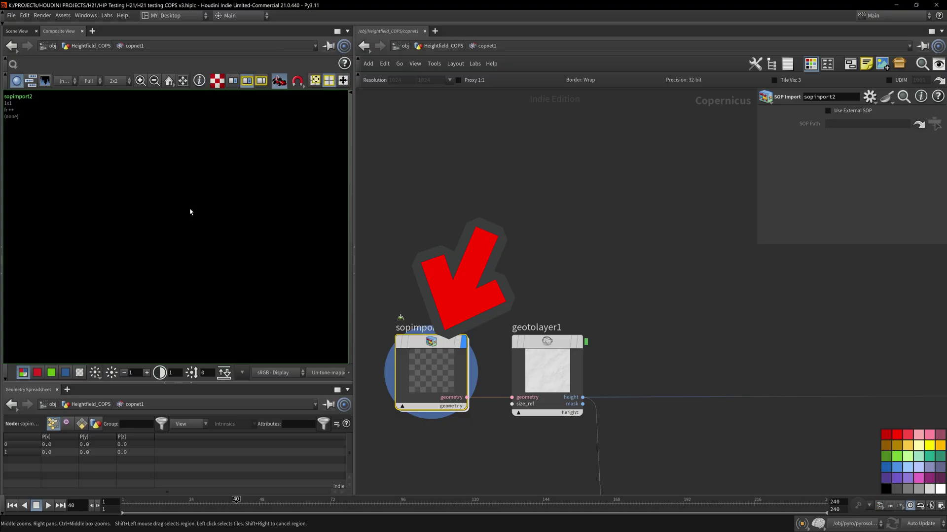
click(579, 341)
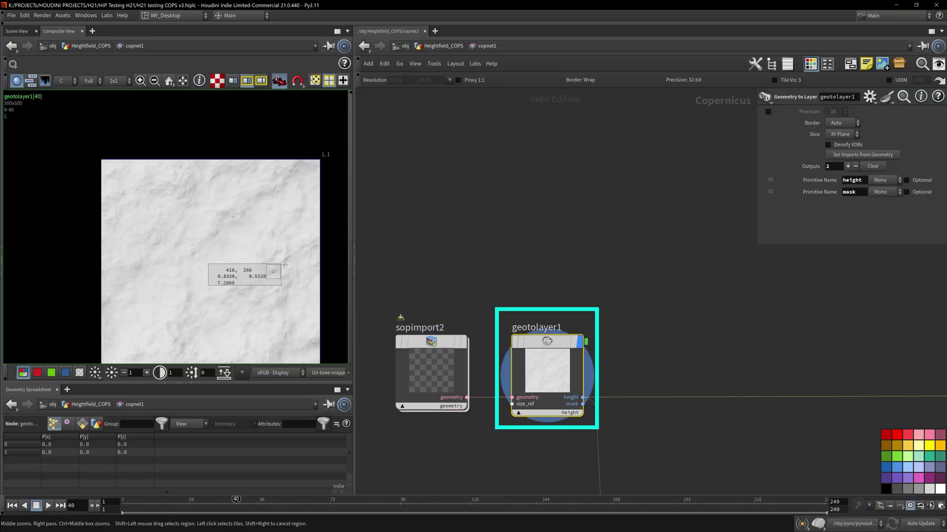
right_drag(265, 272, 246, 243)
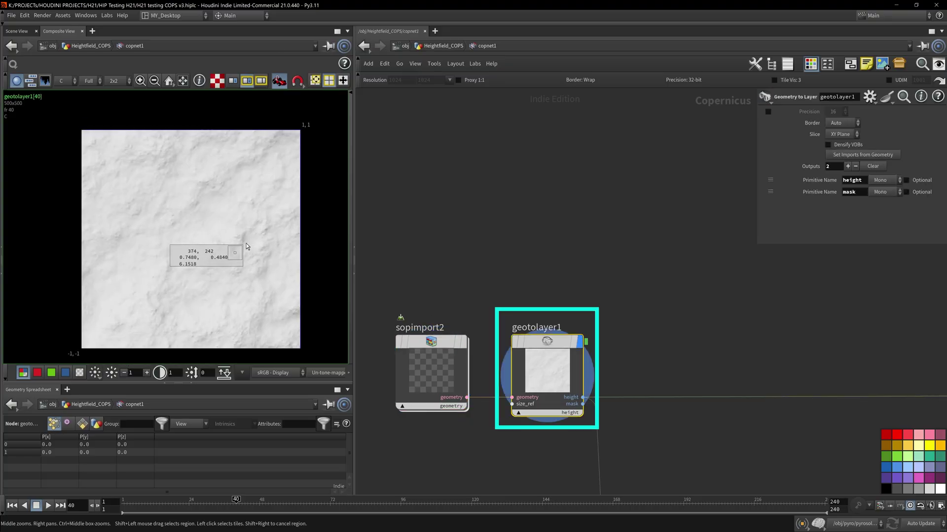
Display sdfshape1 and trace its size_ref connection back to the geotolayer1 node
middle_drag(663, 277, 647, 257)
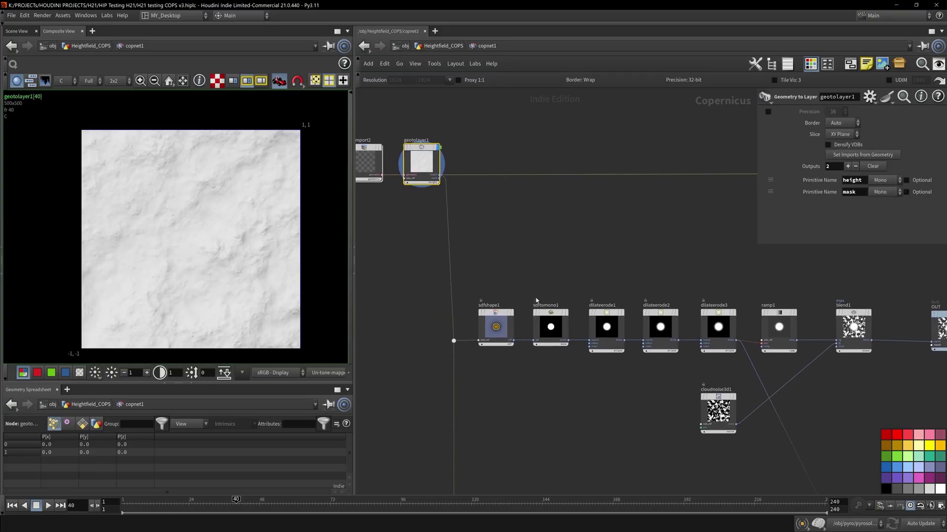
scroll(463, 341, up, 4)
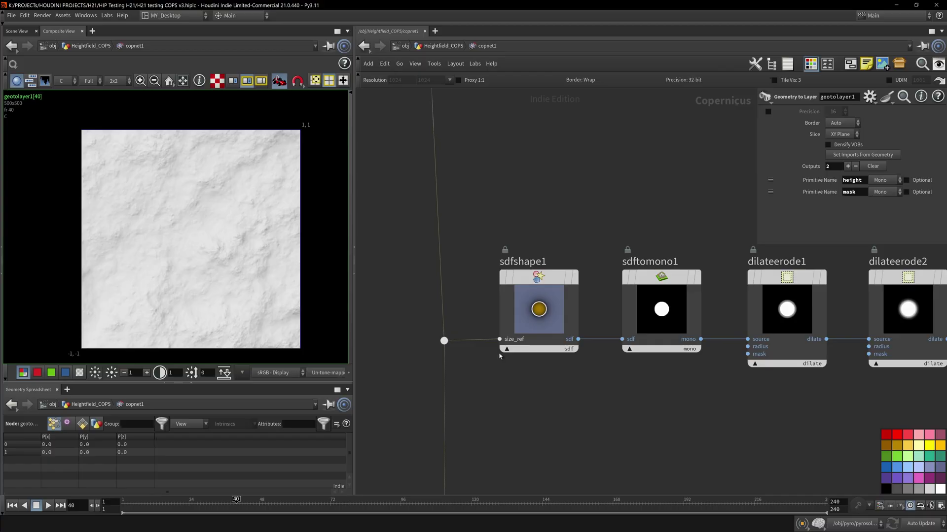
click(512, 312)
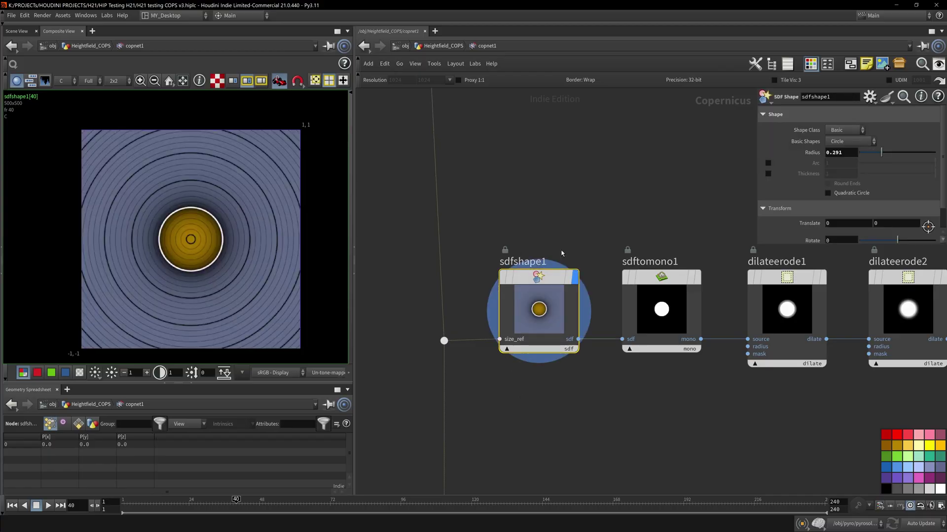
middle_drag(563, 187, 580, 321)
middle_drag(516, 207, 551, 303)
drag(467, 279, 421, 147)
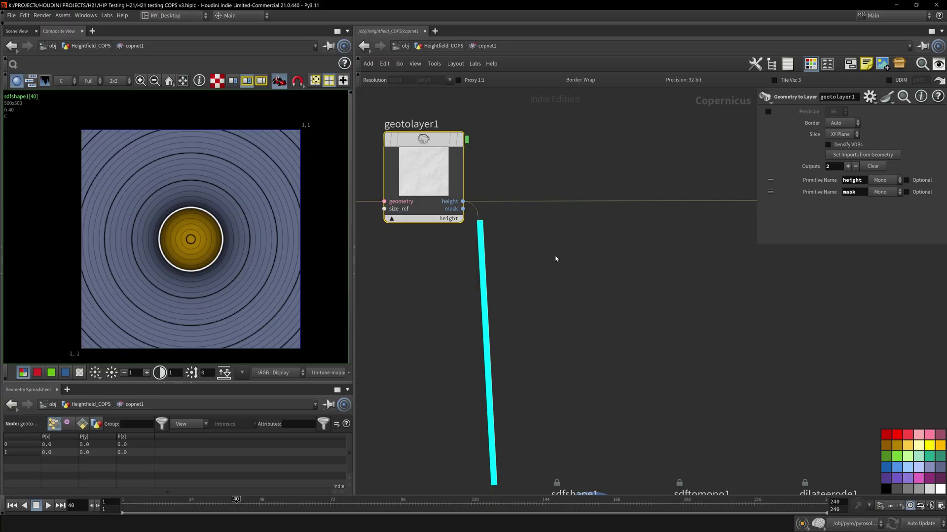
middle_drag(562, 422, 557, 257)
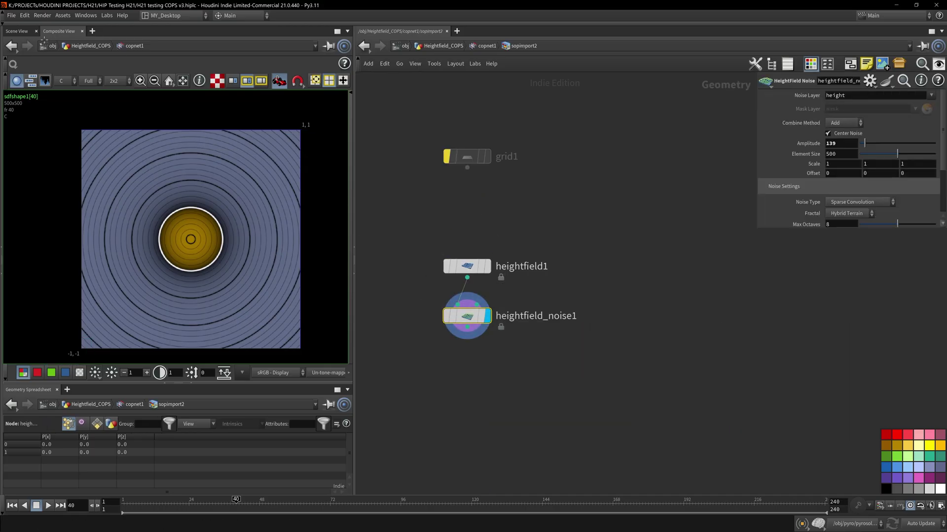
Show heightfield_noise1 in the 3D scene view and look at the whole terrain from above
click(24, 31)
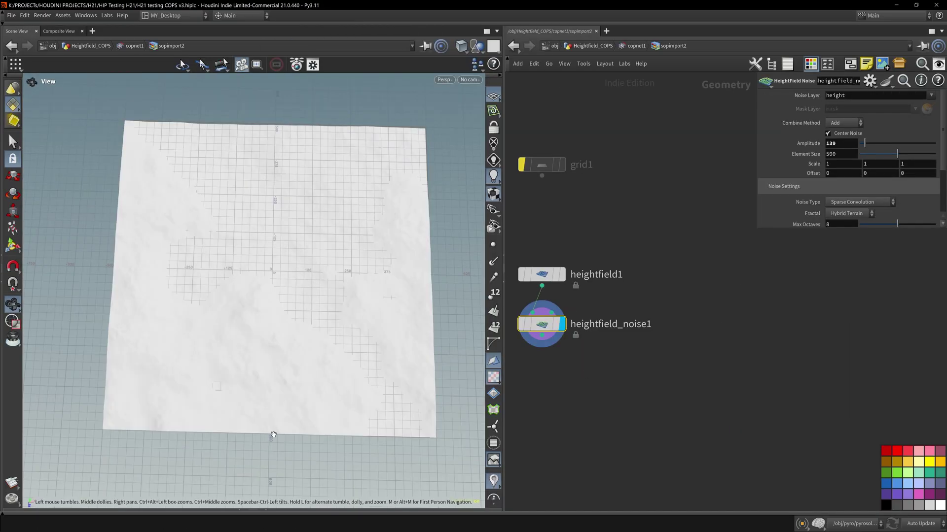
scroll(273, 435, up, 3)
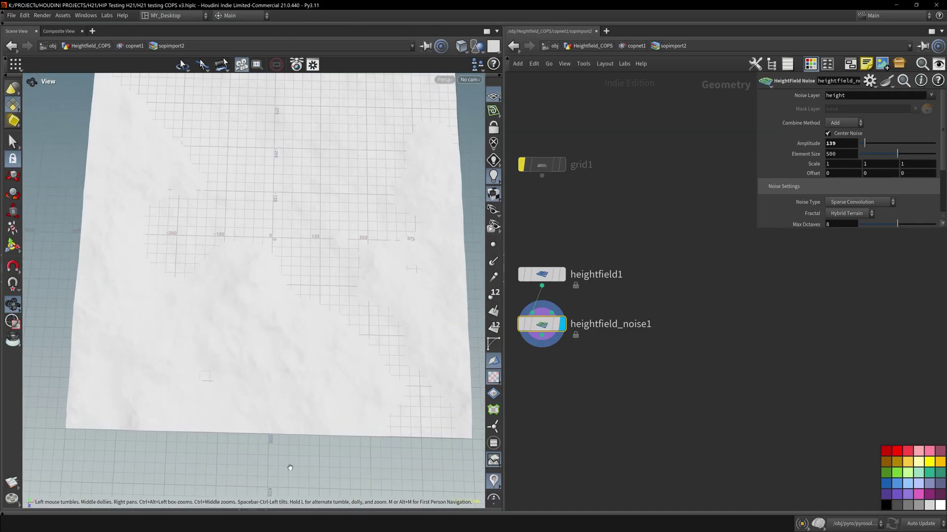
scroll(269, 440, up, 1)
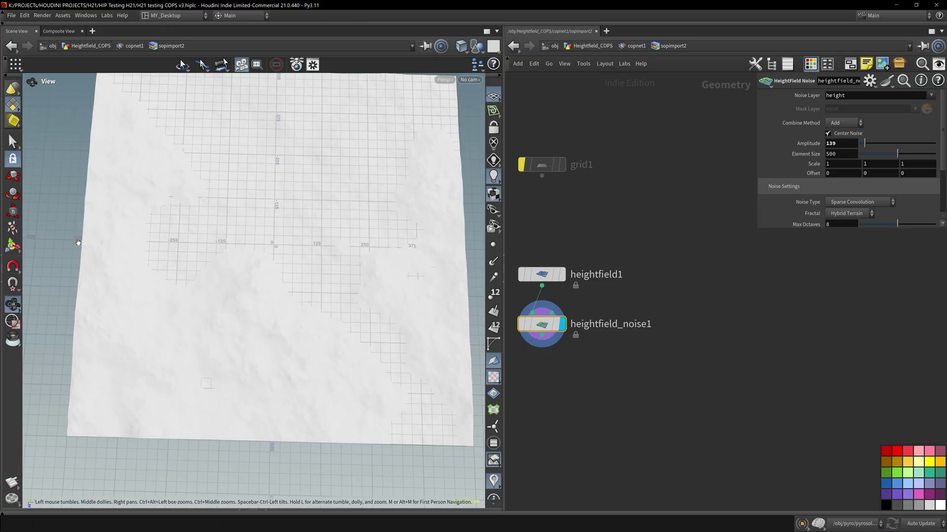
drag(257, 179, 267, 221)
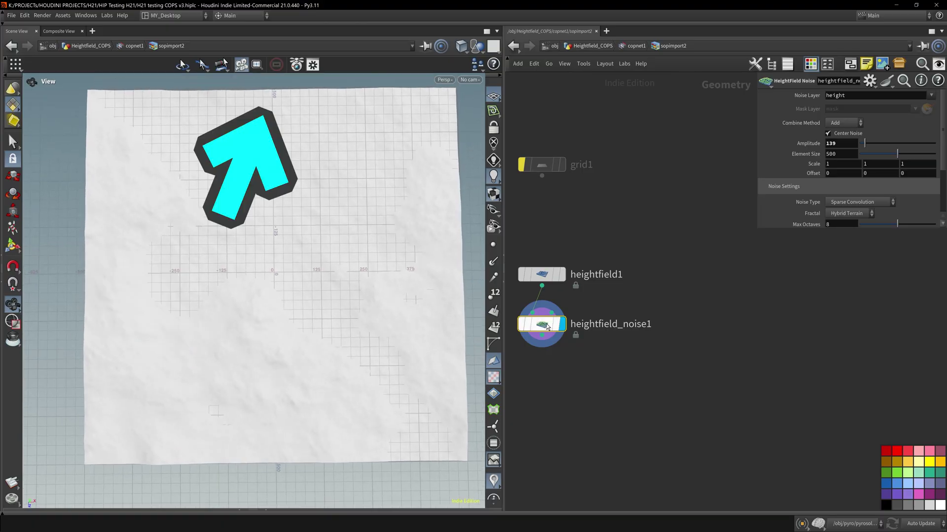
Review the node info of heightfield_noise1 for its size, volume resolution and voxel size, and close the info window
mouse_move(543, 335)
click(506, 324)
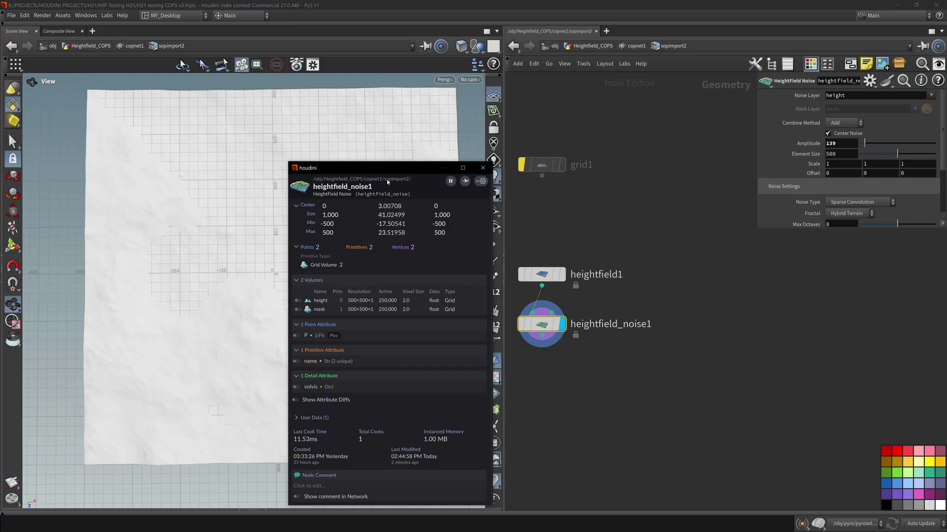
drag(387, 171, 691, 154)
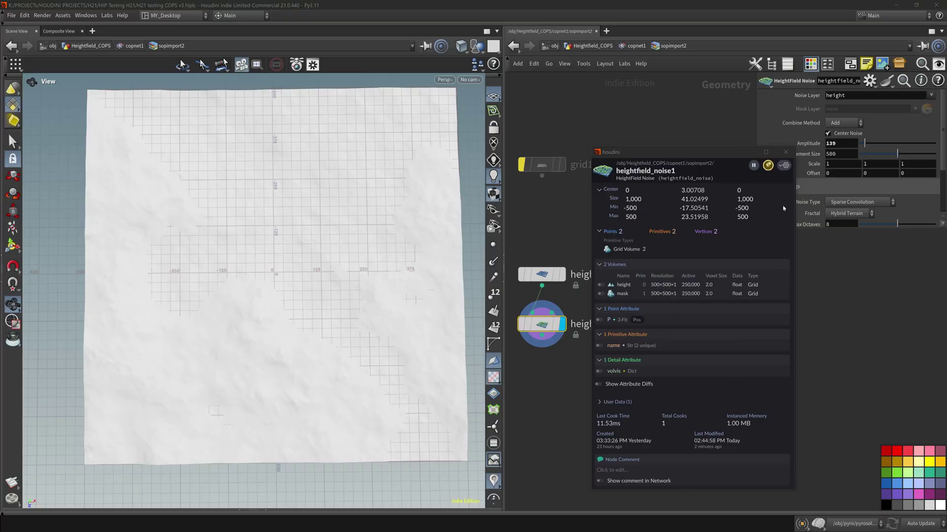
click(785, 152)
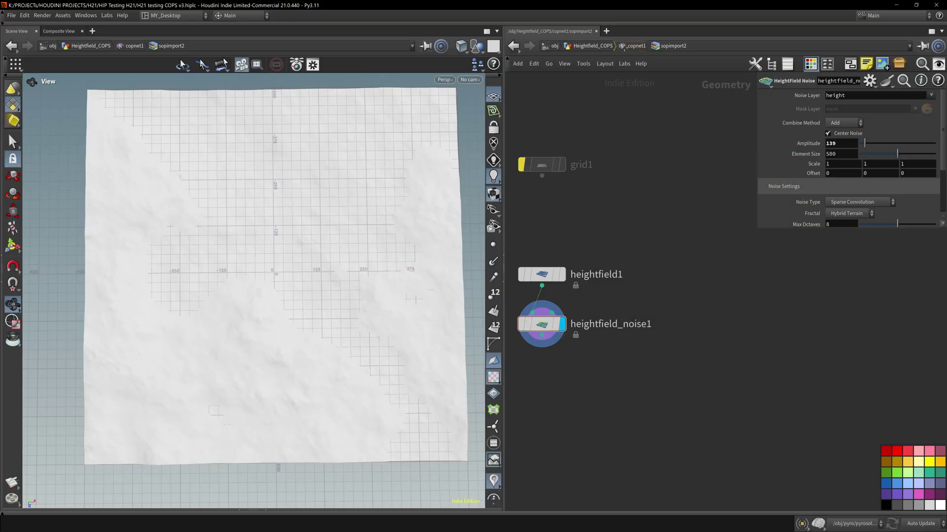
Return to the copnet1 network and view sdfshape1 across the terrain area from above in the 3D scene view
click(635, 47)
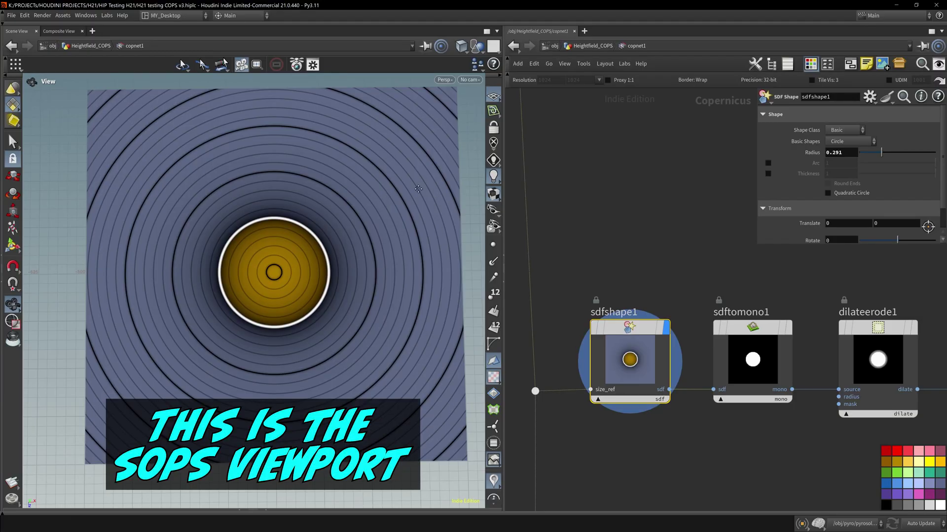
middle_drag(418, 188, 439, 127)
right_drag(480, 300, 476, 295)
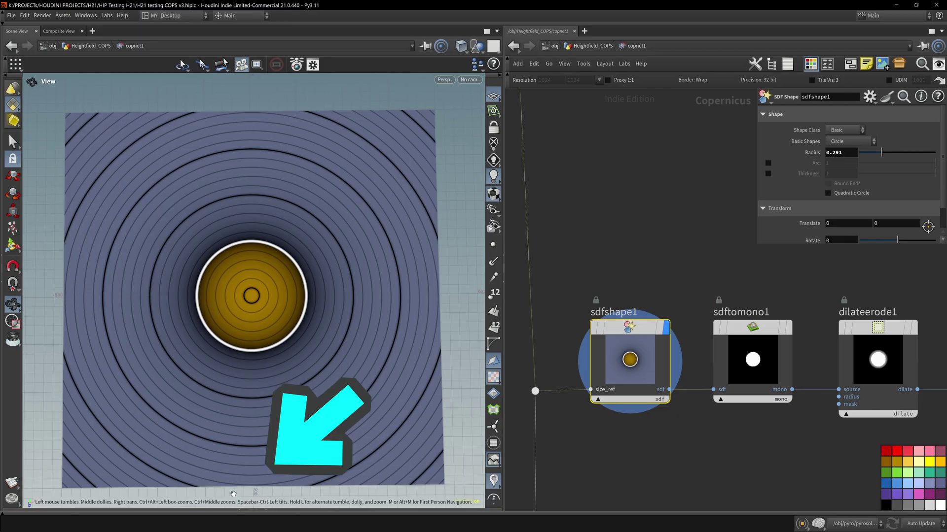
Add a Blend node above the SDF chain, feeding geotolayer1's height into its background and sdftomono1 into its foreground
scroll(719, 447, down, 3)
key(Tab)
text(sdf)
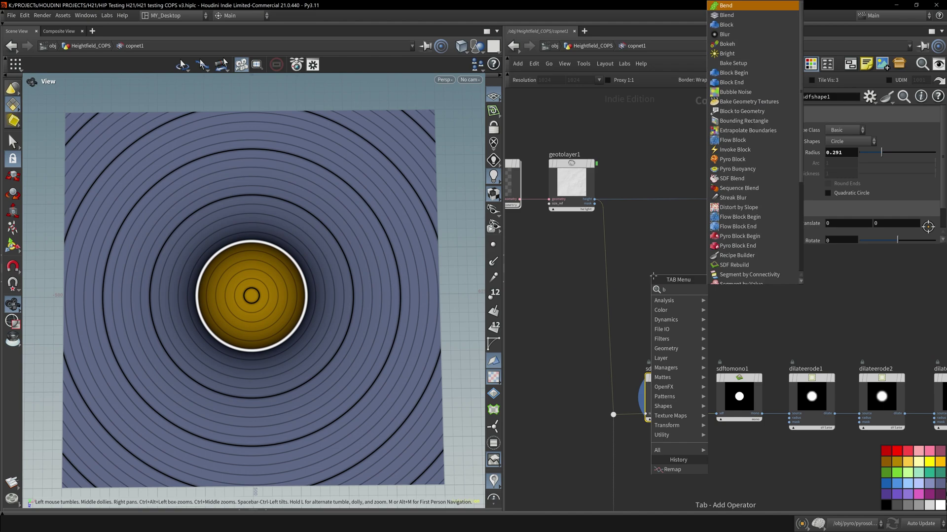
key(Return)
click(786, 285)
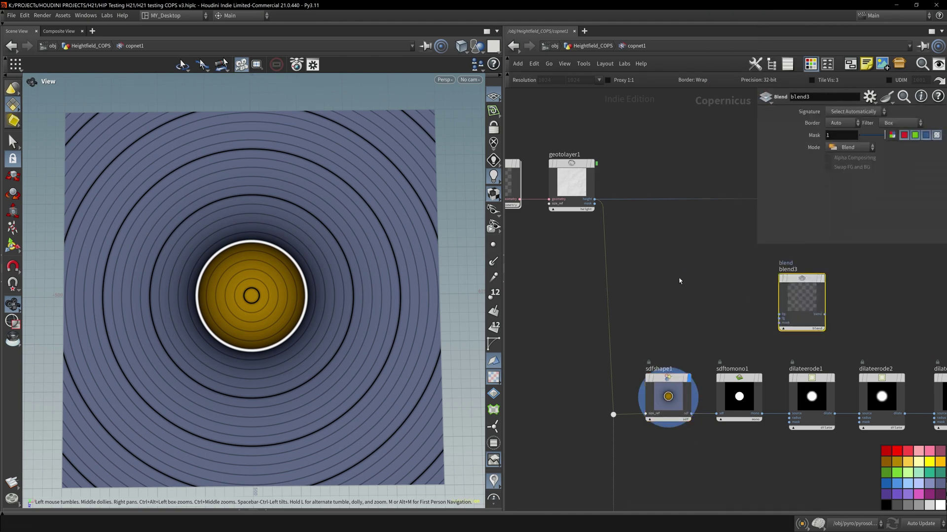
drag(594, 199, 799, 290)
middle_drag(777, 346, 637, 346)
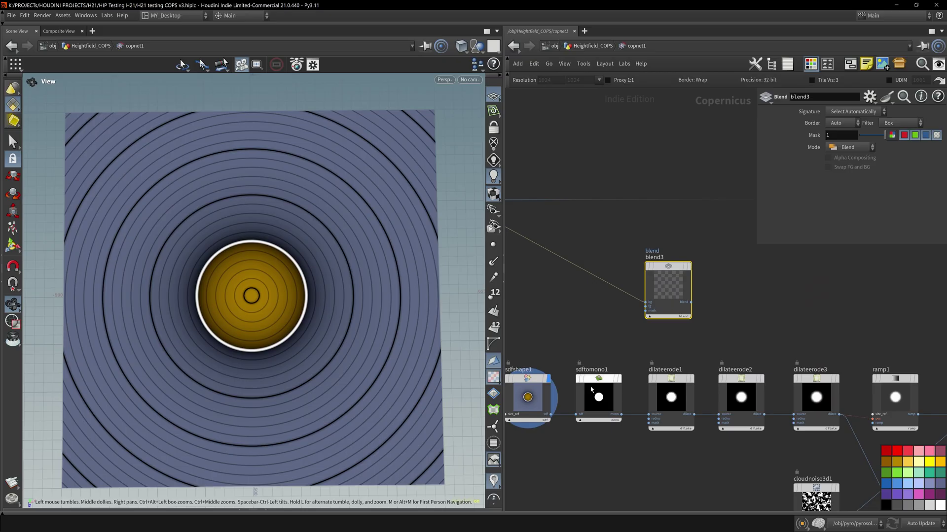
drag(621, 414, 644, 338)
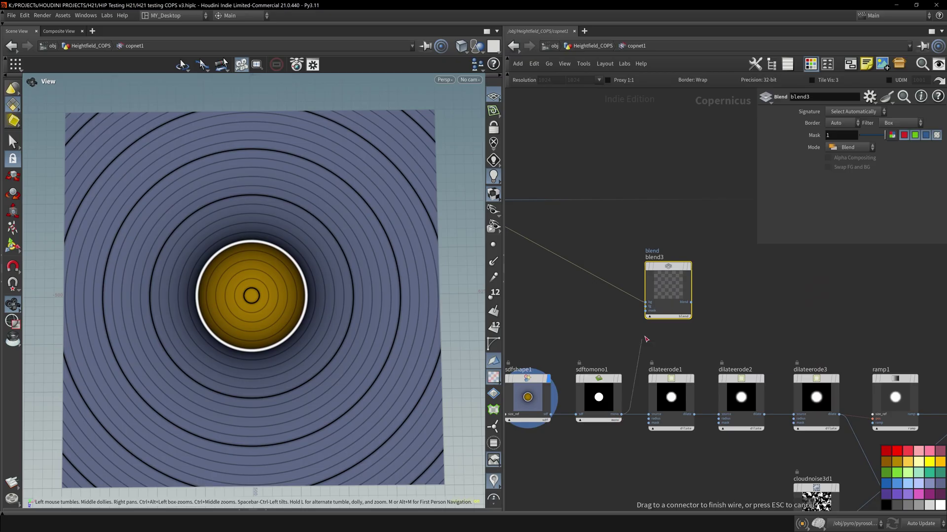
drag(644, 338, 645, 307)
Display the new Blend node, set its mode to Add, and tilt the scene view to see the terrain in perspective
click(688, 266)
click(861, 151)
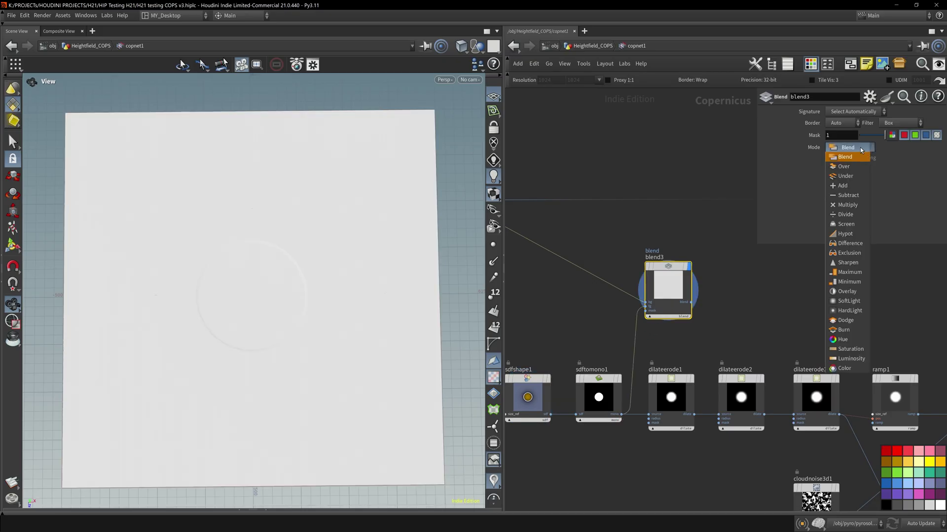
click(842, 185)
drag(296, 232, 296, 163)
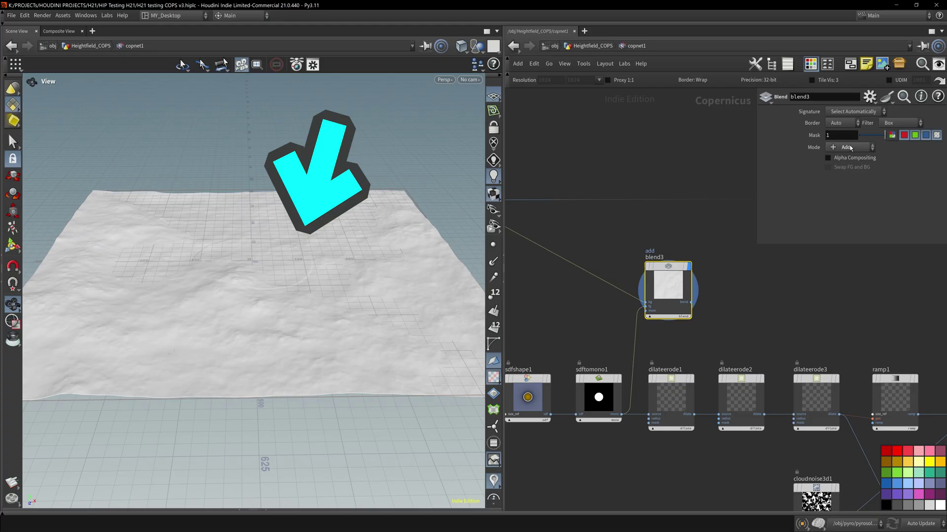
Inspect the blended terrain as a 2D layer and display the sdftomono1 circle mask for comparison
click(595, 406)
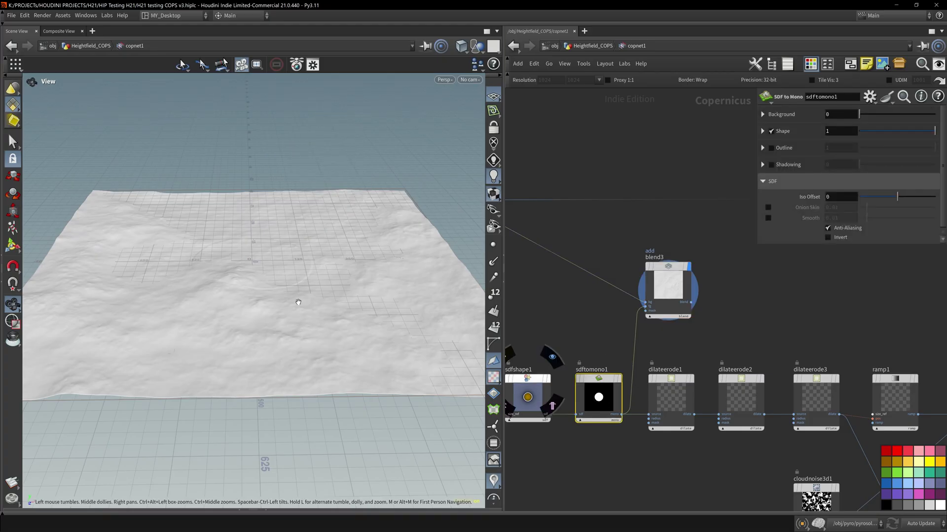
click(60, 30)
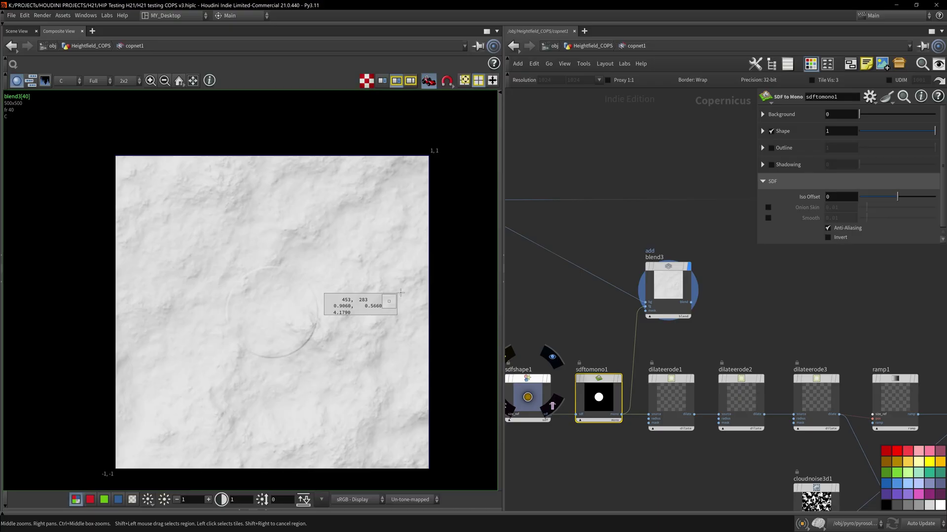
click(620, 379)
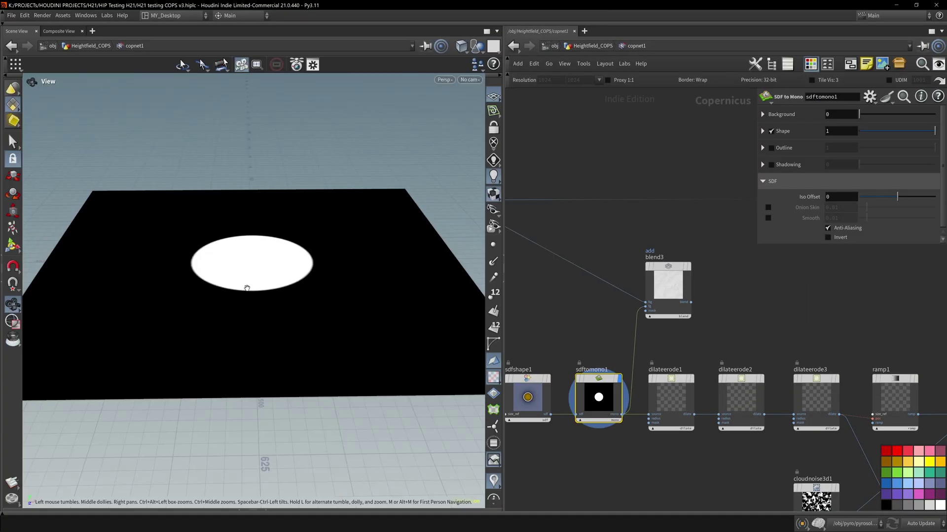
Insert a Remap node between sdftomono1 and blend3, making room for it, and display blend3
drag(668, 289, 717, 255)
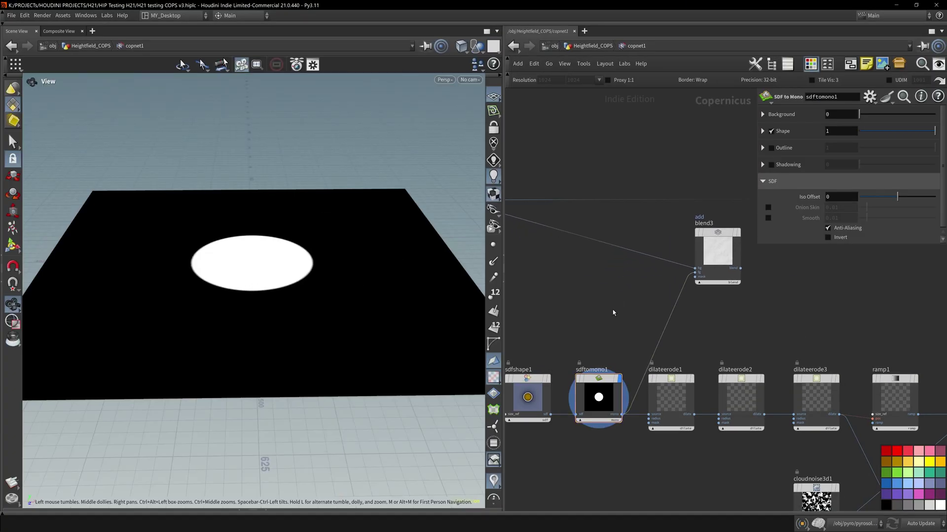
key(Tab)
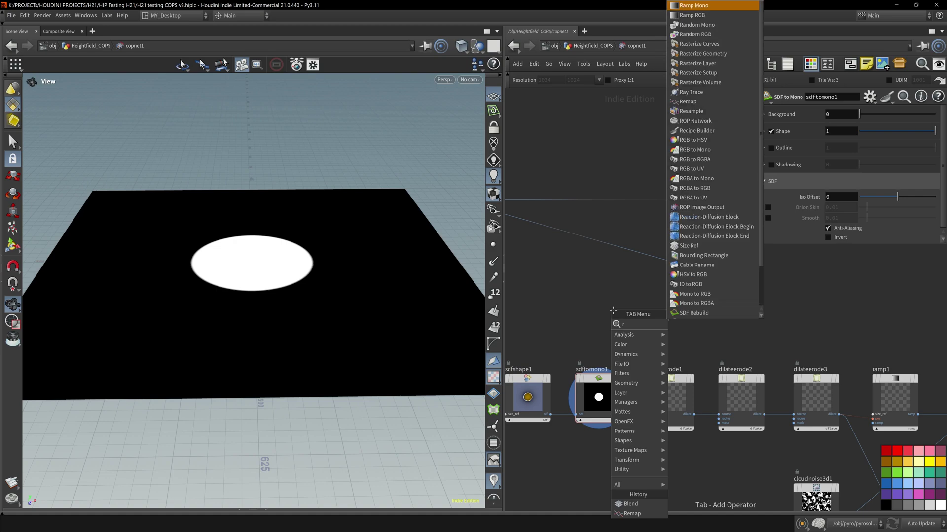
click(676, 318)
drag(674, 318, 639, 274)
click(738, 232)
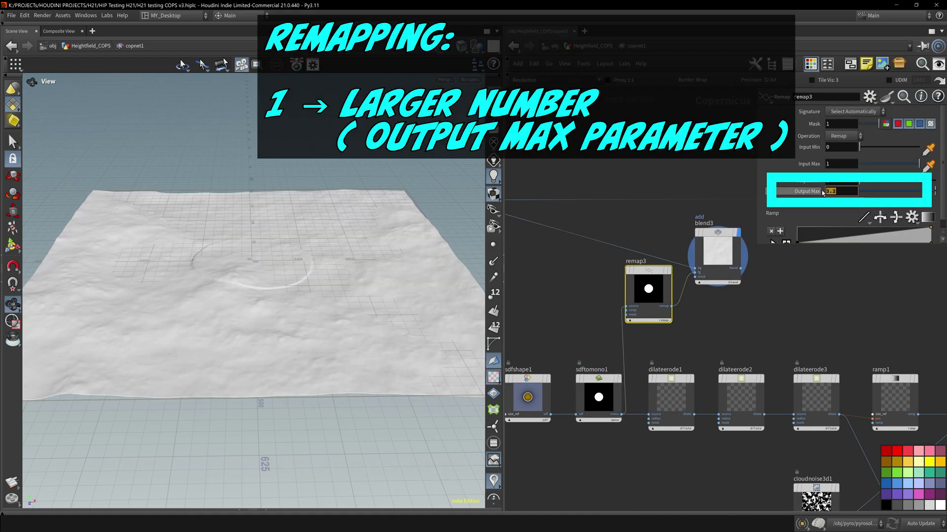
Vary remap3's Output Max, raising it to 173.2 to lift the circle out of the terrain and lowering it into negative values
middle_drag(845, 191, 861, 144)
middle_drag(842, 193, 720, 160)
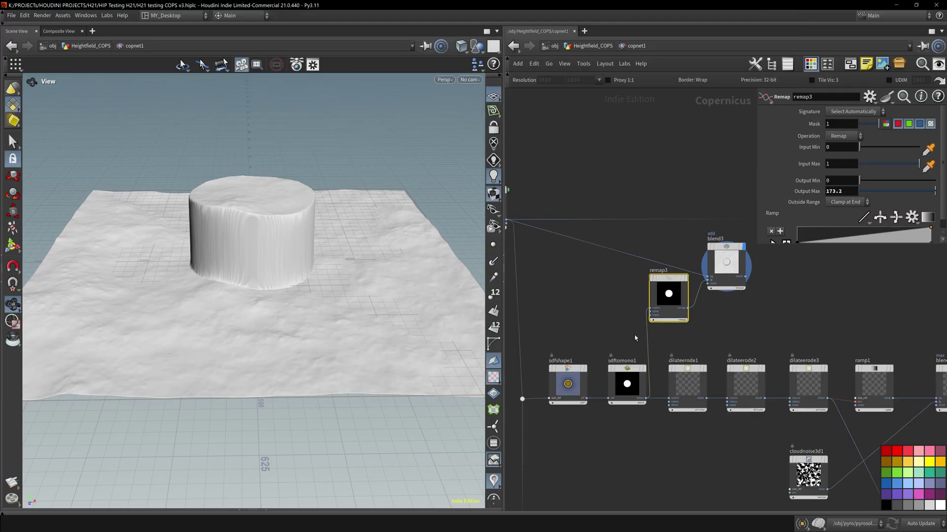
middle_drag(635, 339, 657, 333)
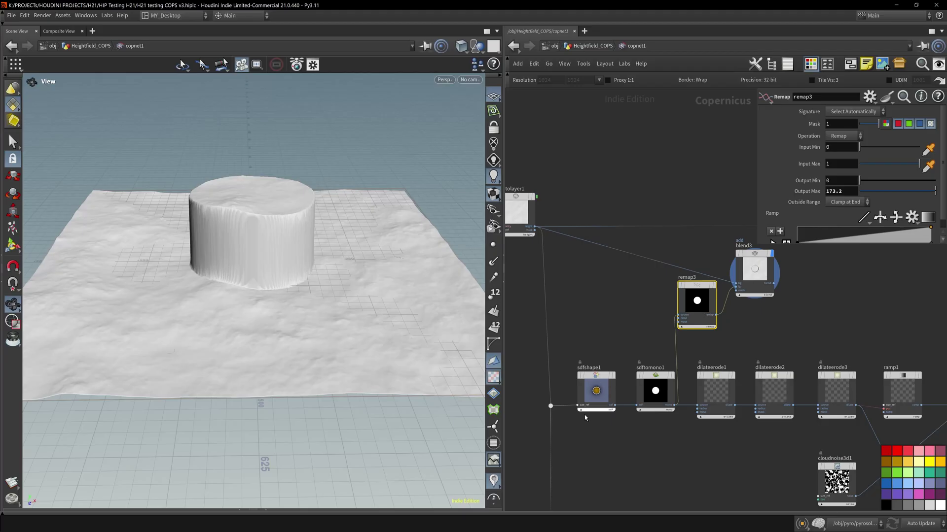
scroll(798, 271, up, 3)
middle_drag(834, 192, 749, 159)
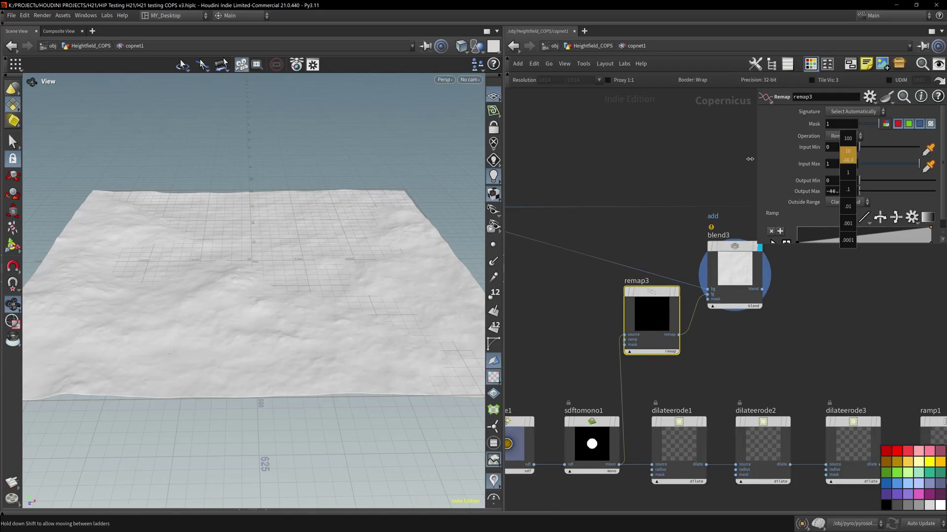
middle_drag(868, 161, 838, 161)
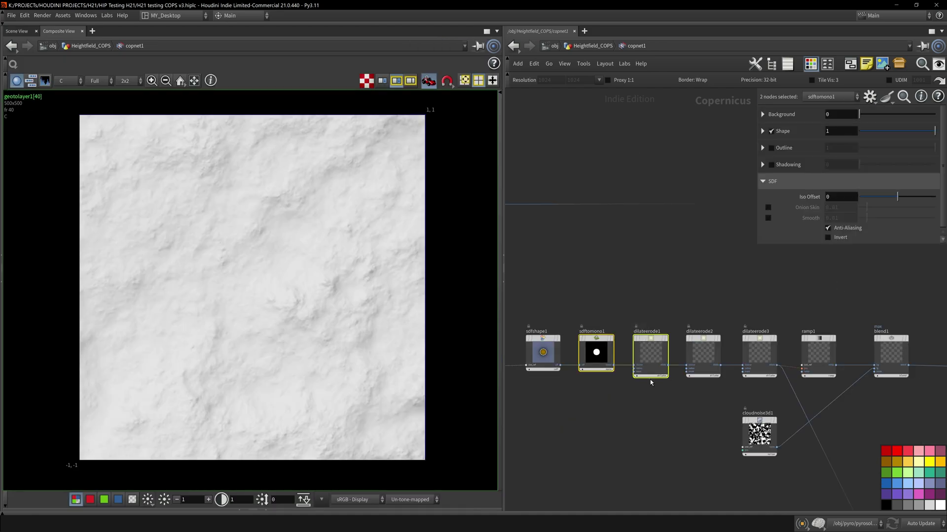
Compare the dilateerode1 mask with the hard-edged sdftomono1 circle in the Composite View
click(651, 370)
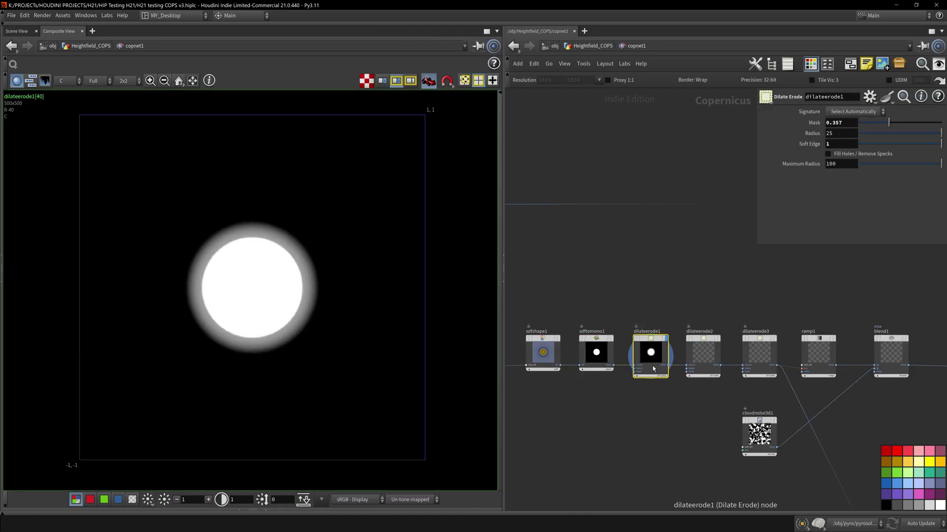
click(281, 250)
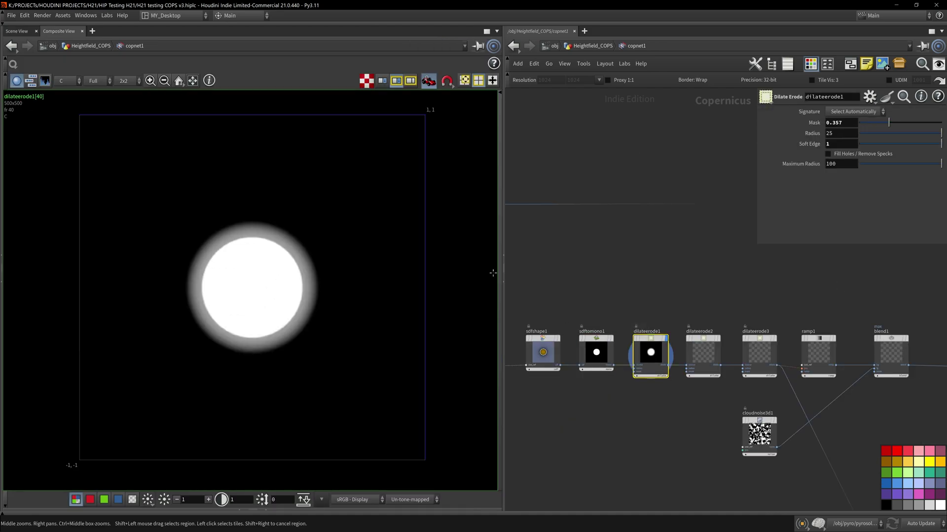
click(596, 354)
click(596, 352)
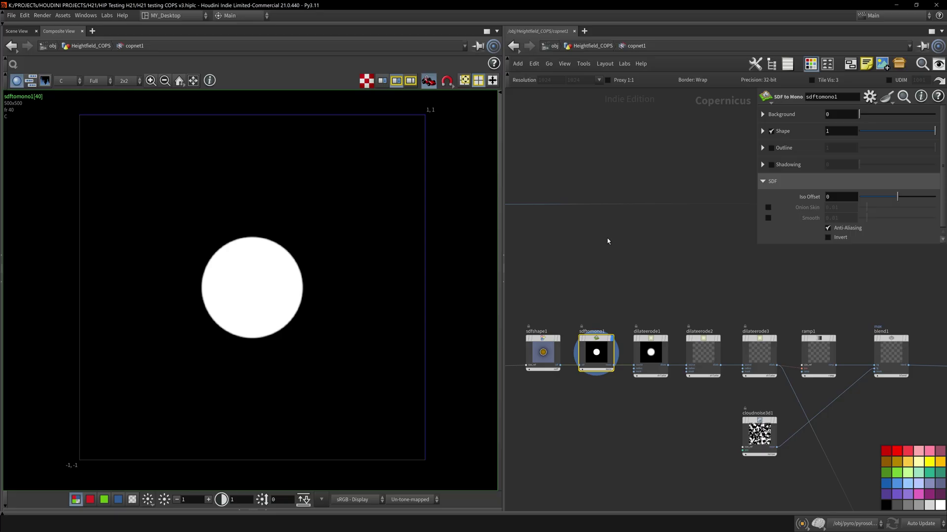
Step through dilateerode2, dilateerode3 and ramp1, and examine the ramped circle's edge and background values up close
click(718, 338)
click(774, 339)
click(834, 339)
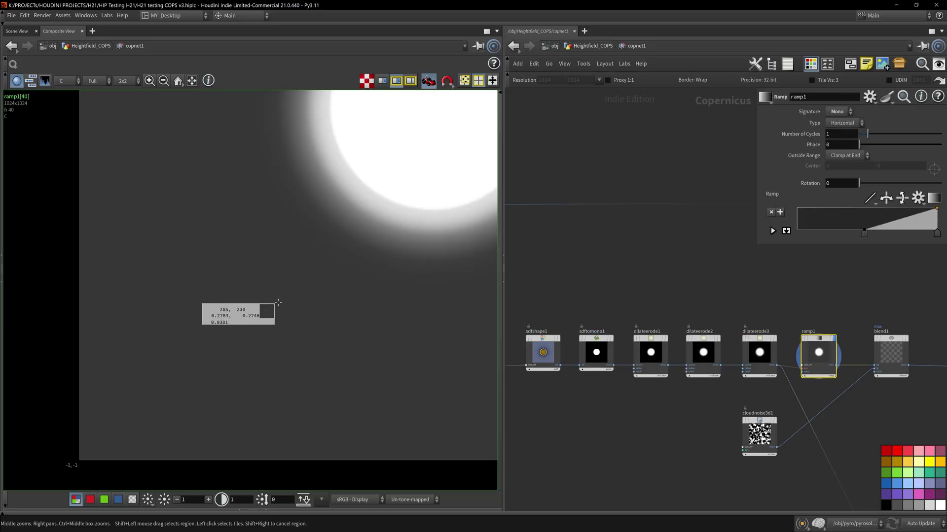
scroll(302, 312, down, 13)
scroll(274, 275, up, 5)
right_drag(384, 227, 347, 243)
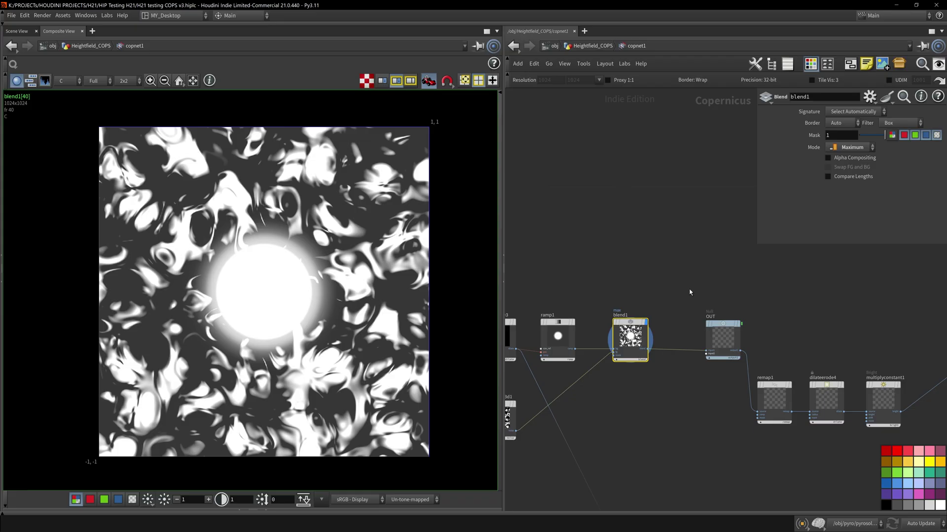
Display OUT and blend1 to review the circle combined with cloudnoise3d1 using the Maximum mode
click(738, 324)
click(627, 324)
middle_drag(620, 426, 709, 383)
click(611, 345)
click(716, 301)
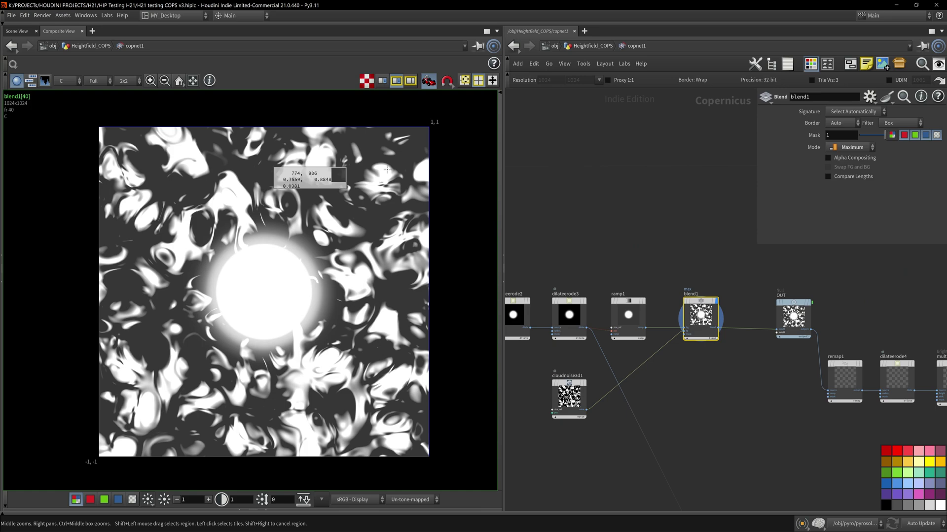
View the outputs of remap1, dilateerode4 and multiplyconstant1 in turn along the branch after OUT
middle_drag(780, 425, 575, 390)
click(655, 329)
click(707, 328)
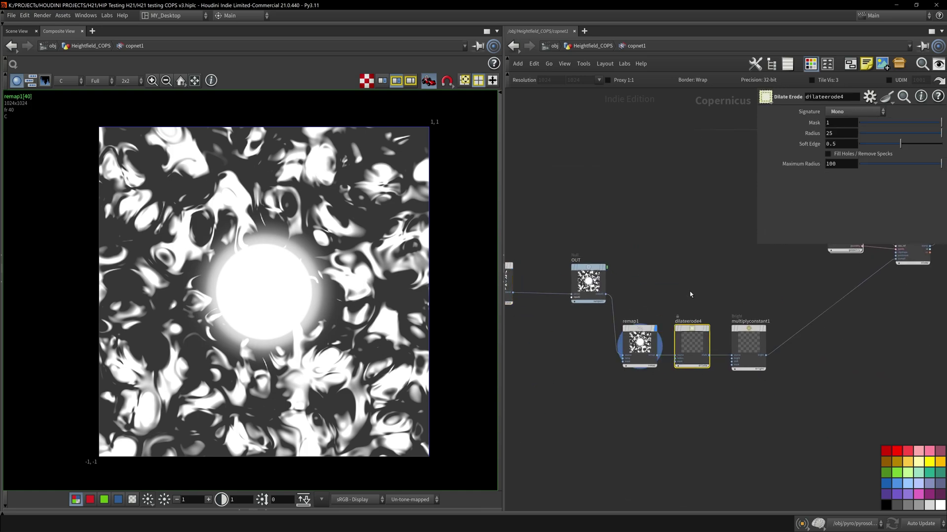
click(763, 328)
click(761, 328)
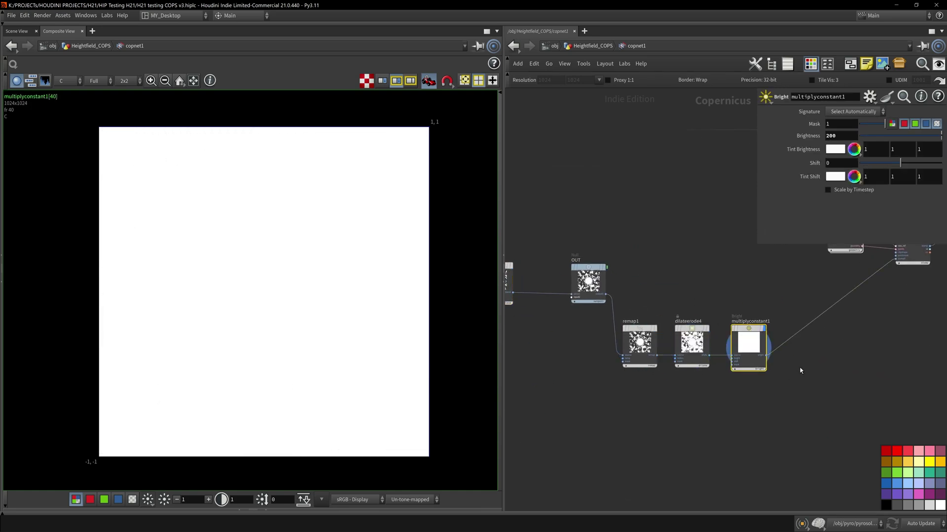
Trace multiplyconstant1's output to stamppoint1, highlight it with the POINT import, and display dilateerode4 as the layer to stamp
middle_drag(821, 367, 679, 438)
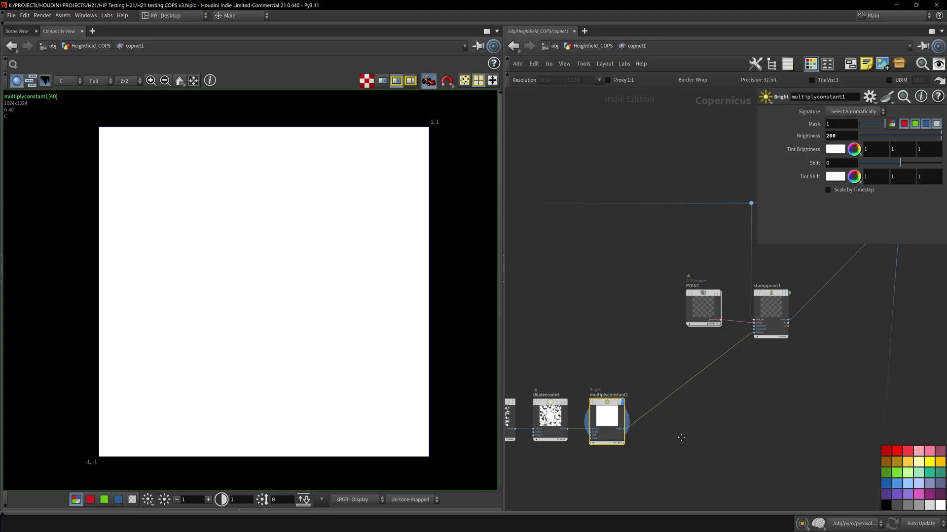
scroll(734, 381, up, 3)
middle_drag(759, 383, 809, 414)
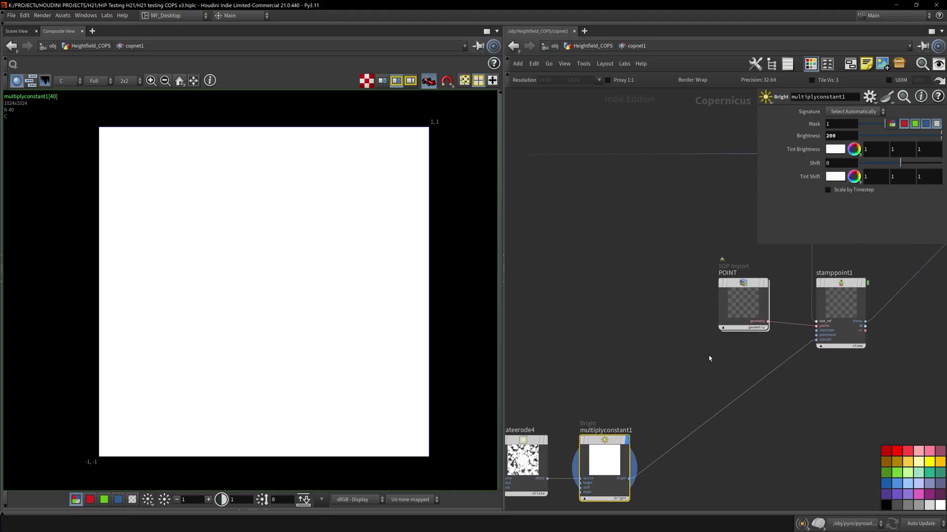
drag(707, 354, 864, 296)
scroll(614, 328, down, 1)
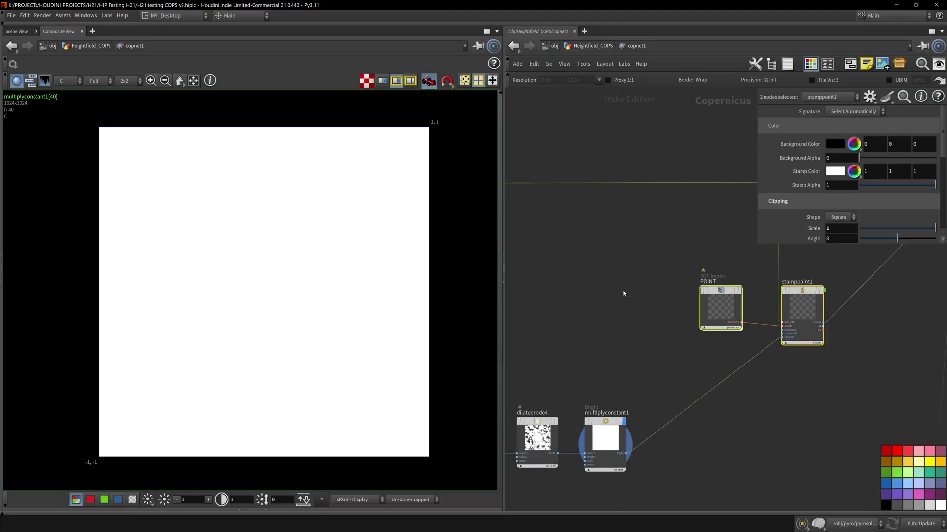
click(540, 437)
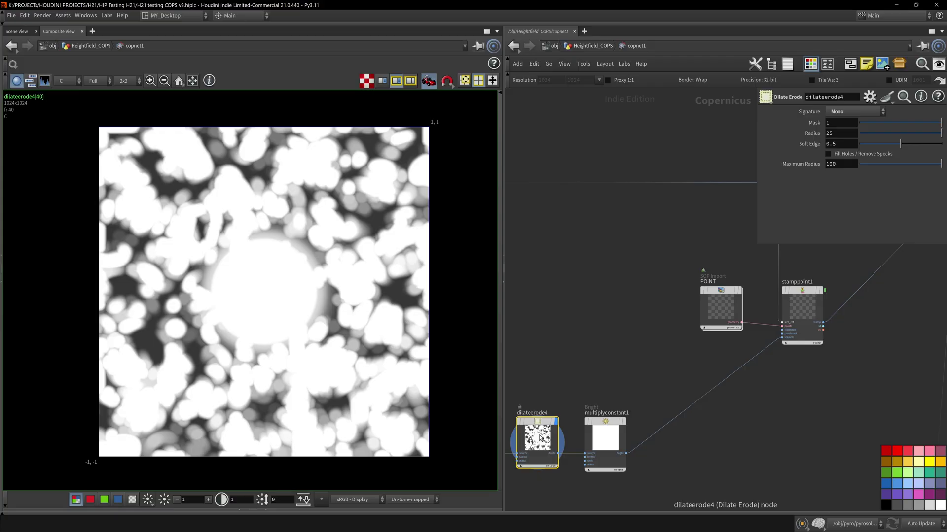
Move POINT, stamppoint1 and the wire dot above them closer, so they sit over the multiplyconstant1 node
drag(836, 370, 663, 280)
scroll(610, 262, down, 2)
mouse_move(647, 173)
mouse_down()
mouse_move(695, 228)
mouse_move(741, 244)
mouse_up()
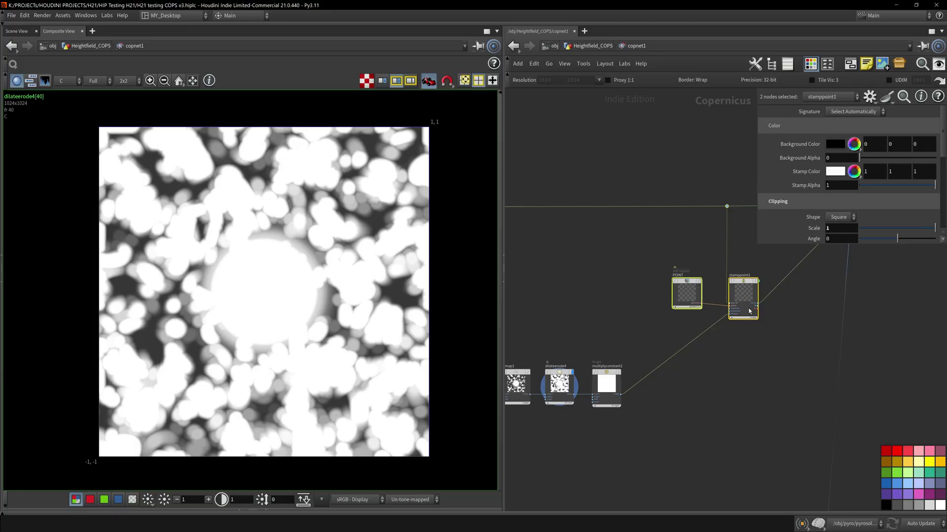
drag(745, 298, 646, 294)
Enlarge the parameter area to review stamppoint1's stamping settings, and look at the whole dilateerode4 layer
drag(717, 325, 636, 259)
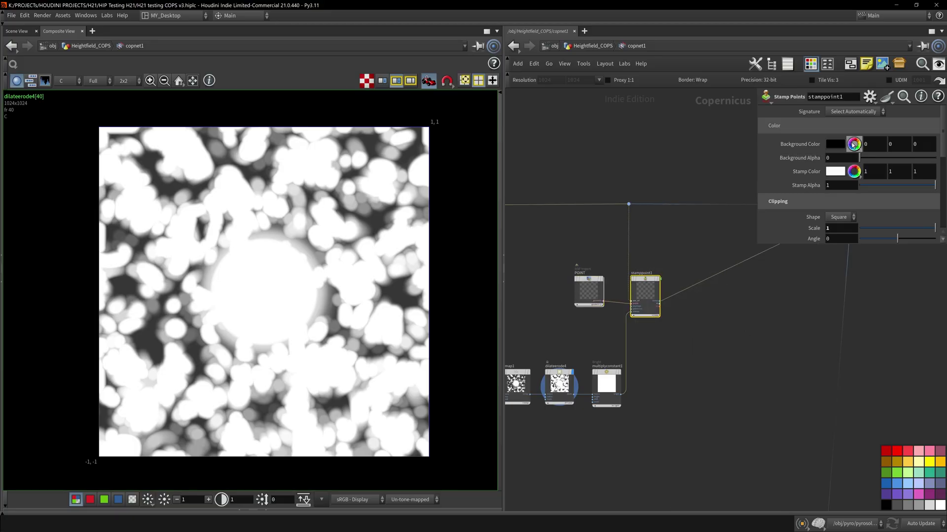
drag(757, 243, 742, 389)
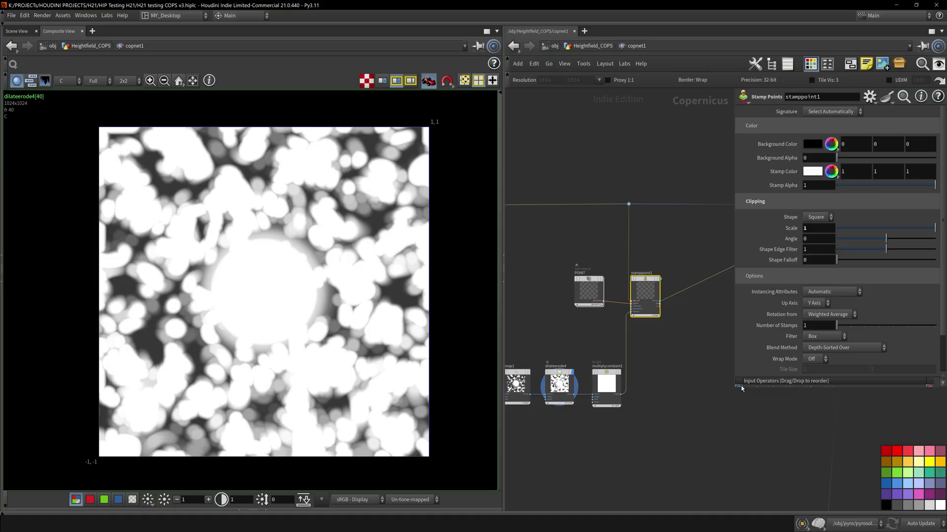
scroll(309, 299, down, 5)
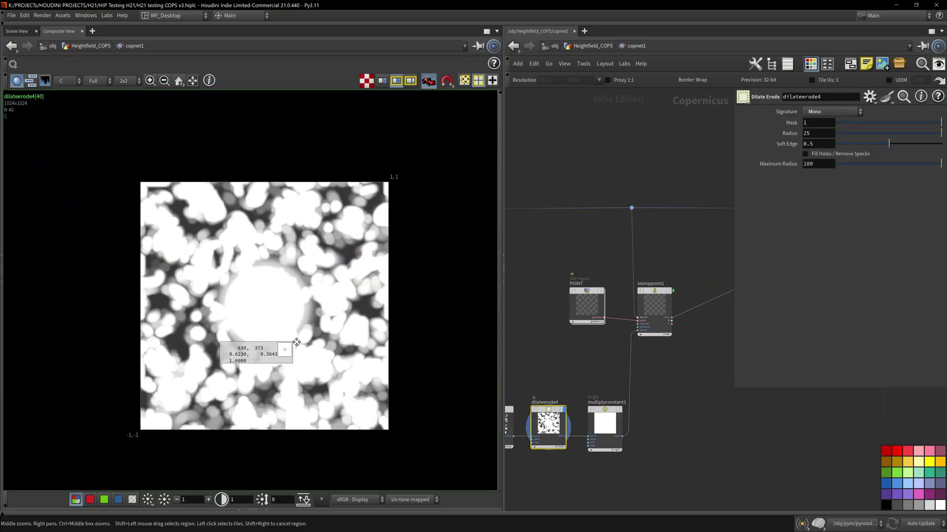
right_drag(323, 283, 296, 341)
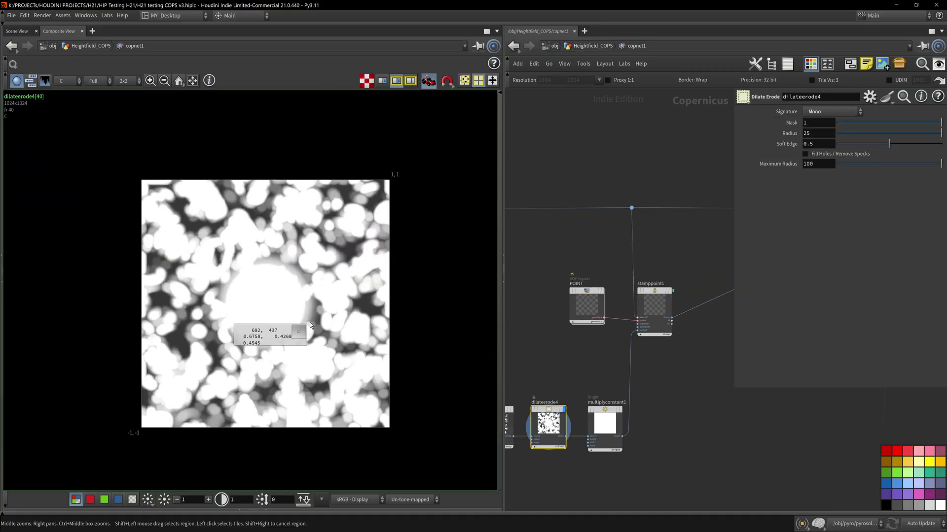
Display stamppoint1's stamped layer and blend2's combined height image, examining the blended result up close
drag(311, 325, 304, 312)
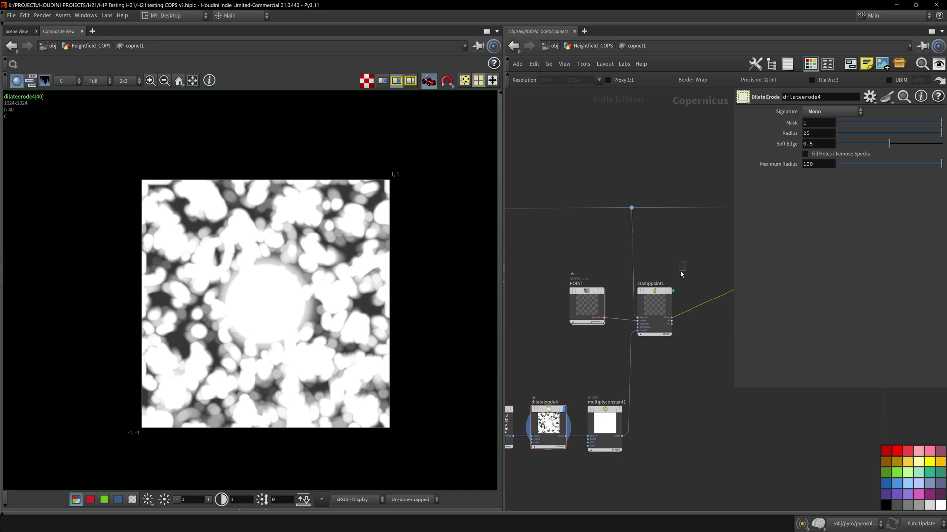
click(654, 306)
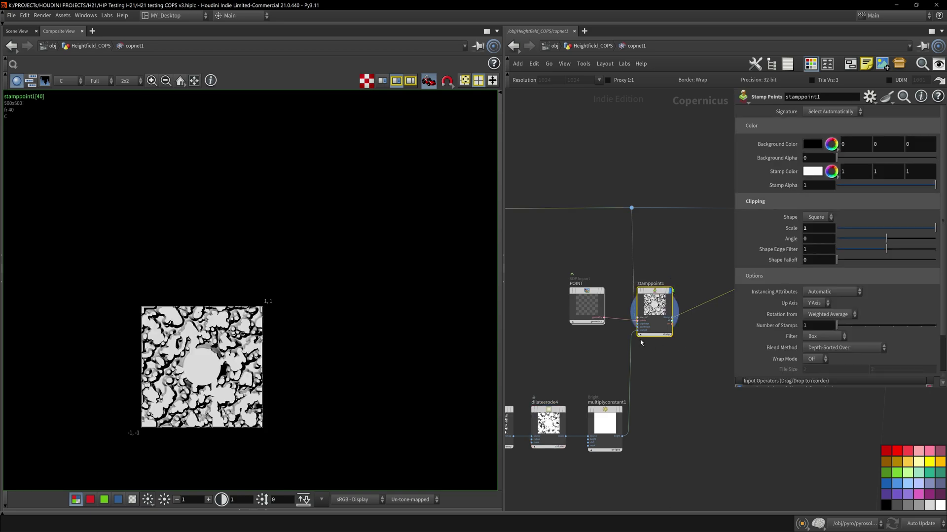
right_click(809, 311)
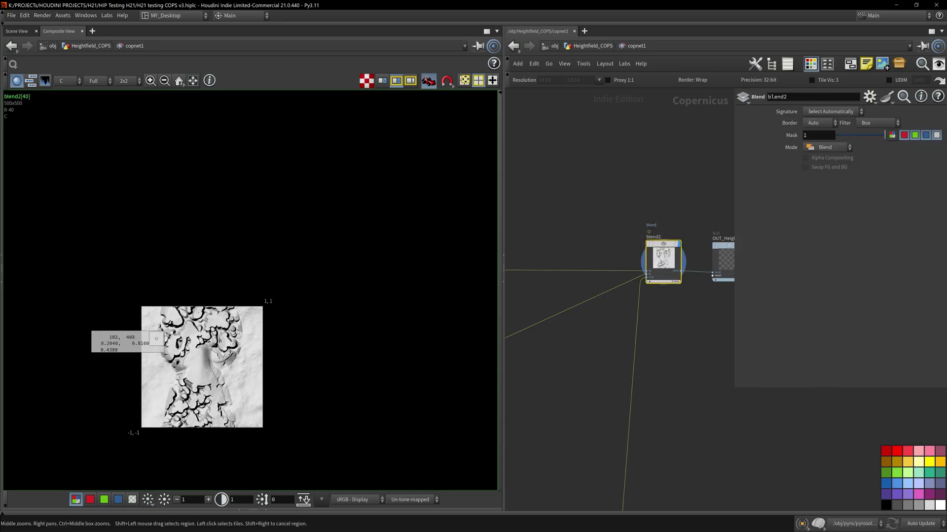
right_drag(270, 369, 318, 295)
scroll(266, 276, up, 8)
scroll(589, 245, up, 1)
scroll(589, 245, down, 6)
middle_drag(525, 219, 709, 218)
middle_drag(641, 197, 523, 191)
Select the OUT_Height null after blend2 and set it as the displayed node of the network
click(641, 318)
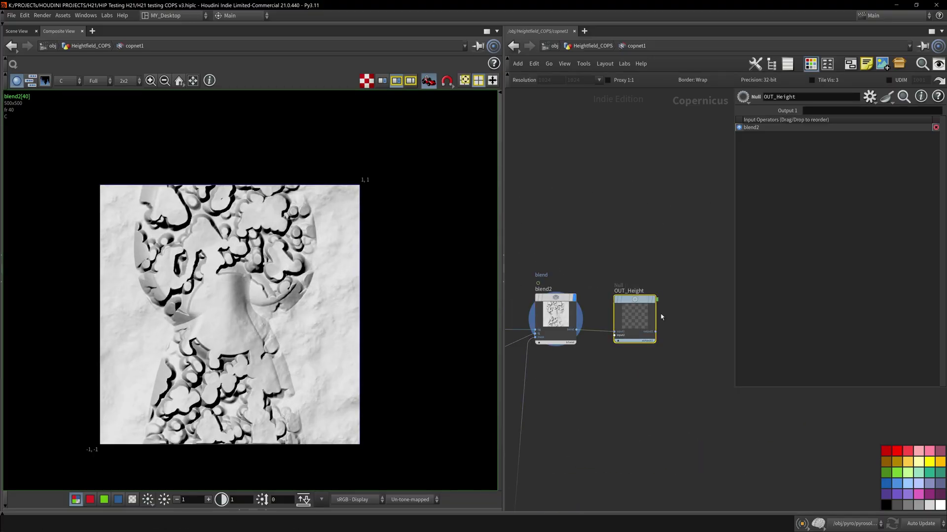
click(656, 324)
click(651, 299)
scroll(650, 301, up, 3)
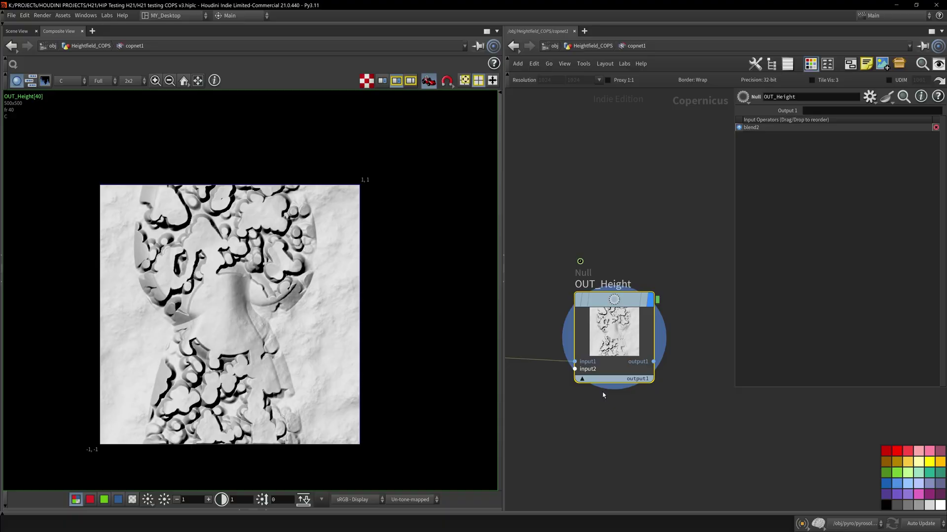
Show the terrain in the 3D scene view, and trace the four-node group below the stamping branch back to blend2's inputs
click(17, 31)
scroll(635, 242, down, 4)
middle_drag(591, 271, 709, 219)
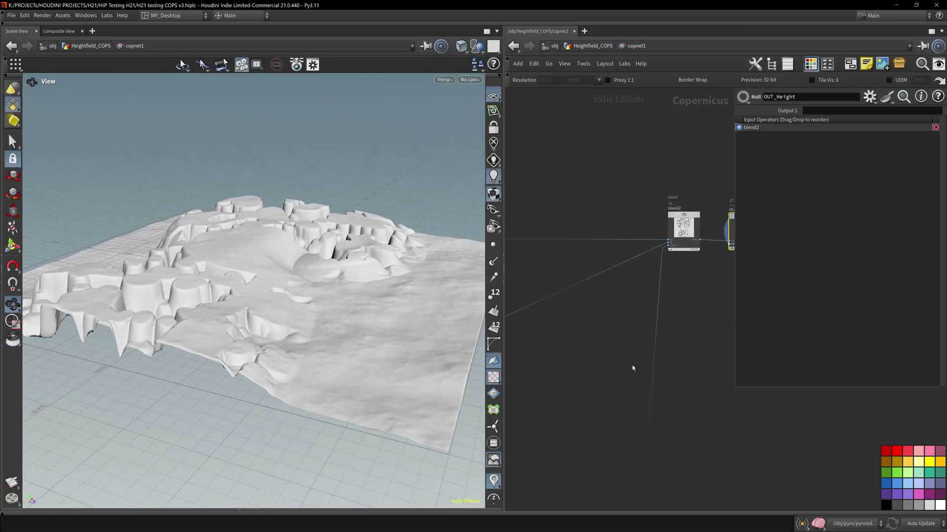
scroll(632, 368, down, 3)
middle_drag(632, 368, 706, 212)
middle_drag(615, 323, 673, 306)
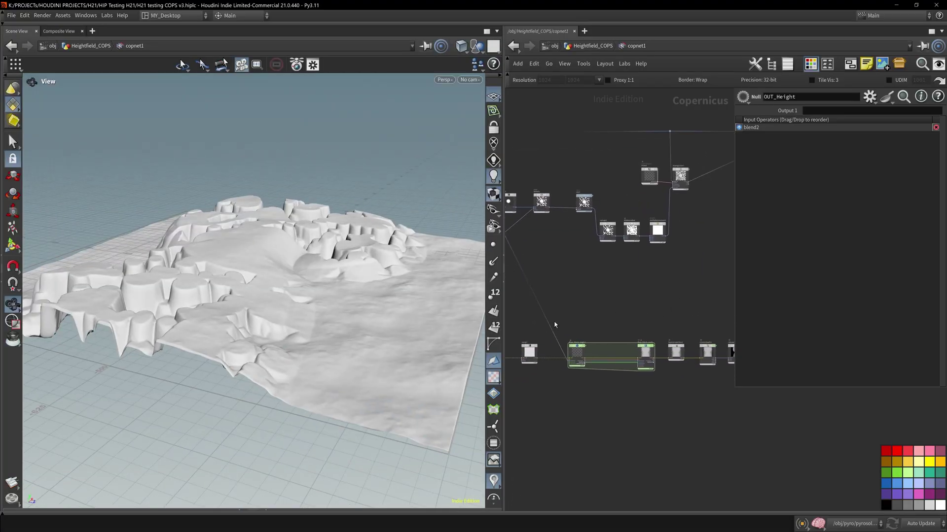
drag(553, 322, 704, 396)
middle_drag(710, 316, 519, 376)
scroll(631, 198, up, 5)
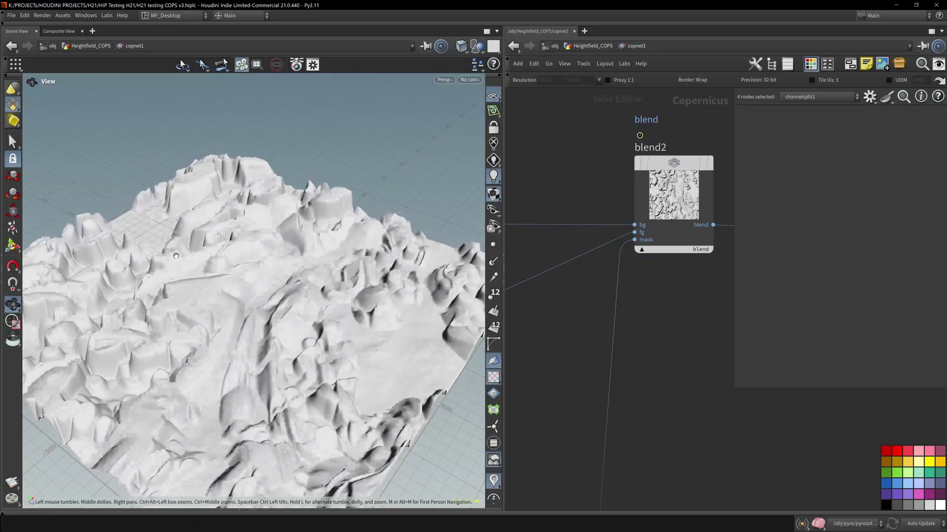
Go up to the Heightfield_COPS network, review heightfield1's settings, and display the layered terrain from heightfield_layer4
click(592, 45)
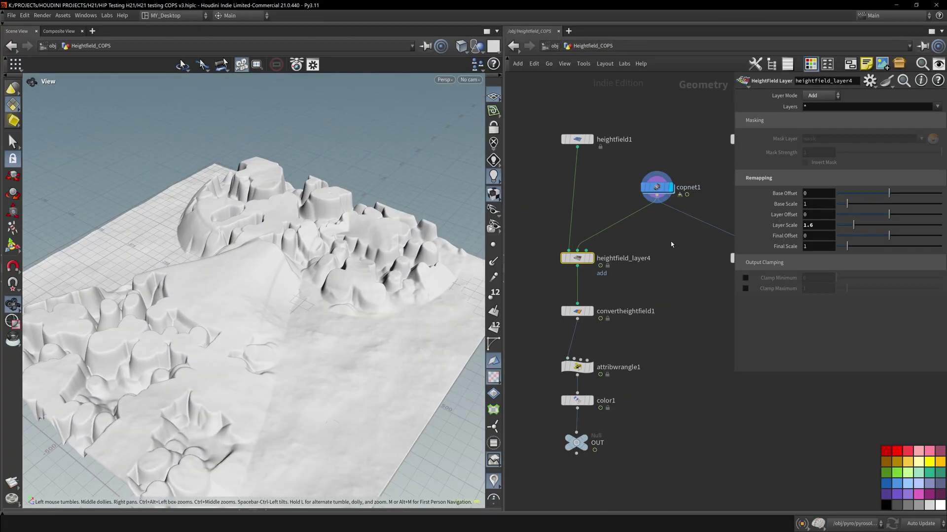
click(577, 140)
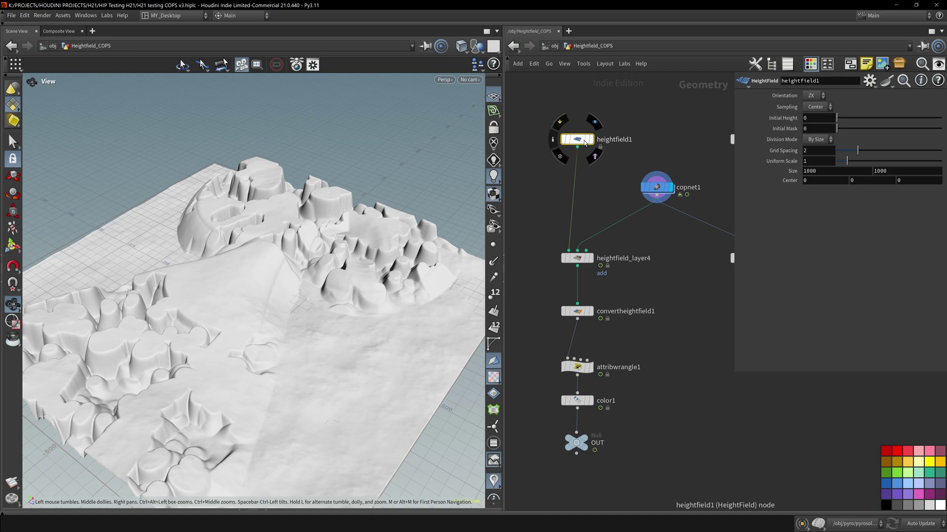
click(590, 139)
click(577, 258)
click(590, 259)
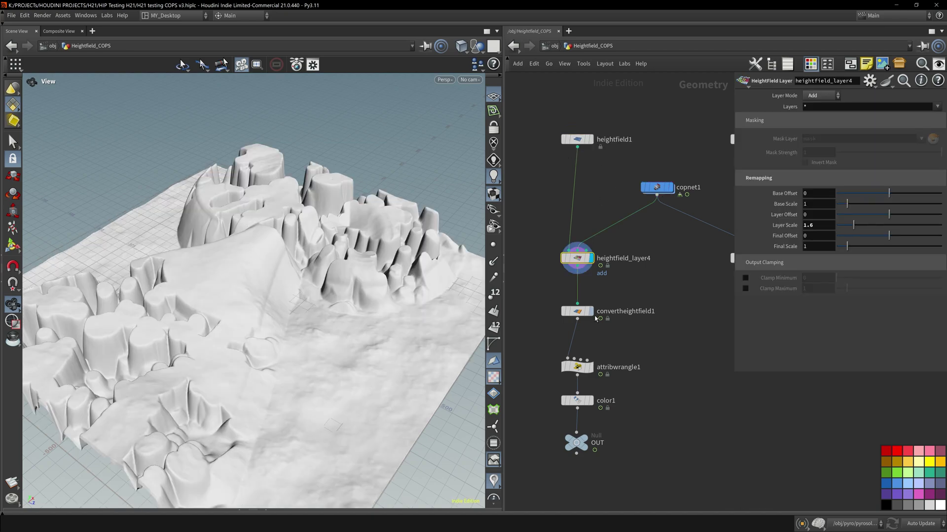
Compare convertheightfield1's polygon mesh with heightfield_layer4's heightfield by displaying each in turn
click(591, 312)
drag(625, 293, 555, 333)
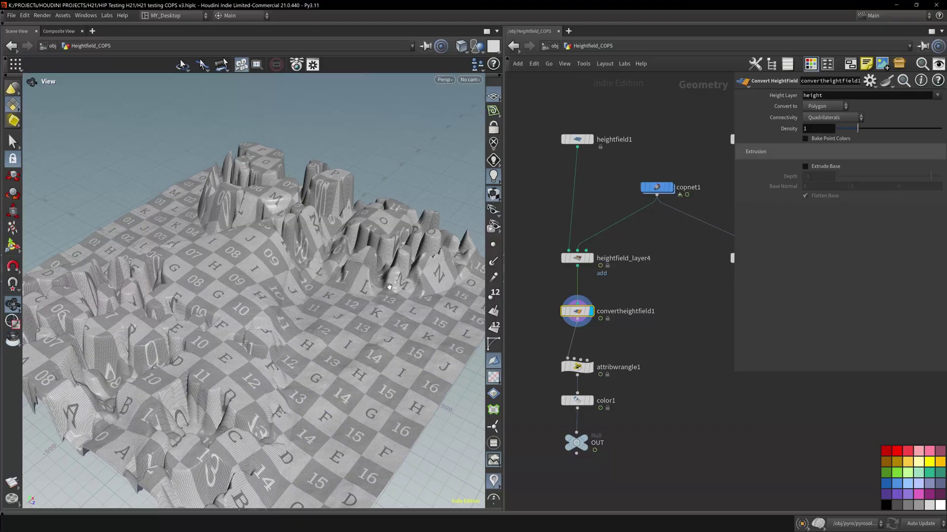
click(577, 258)
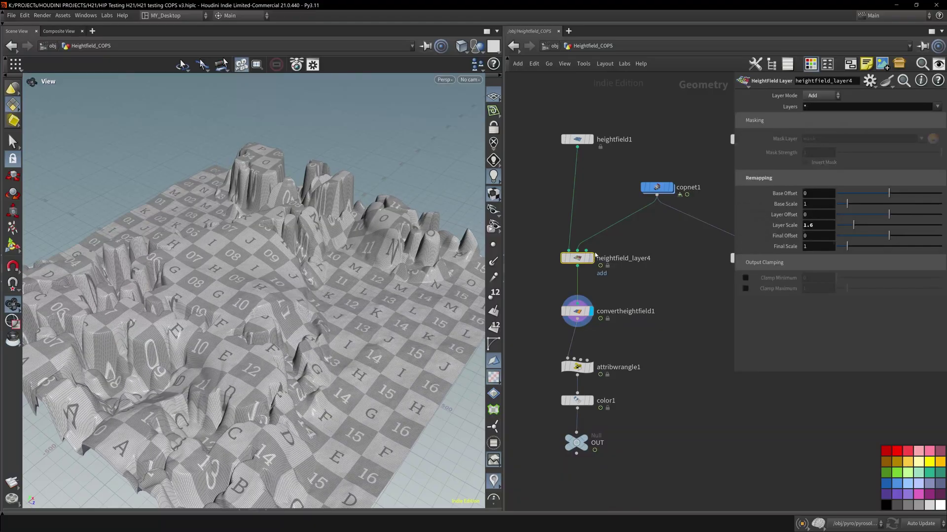
click(590, 258)
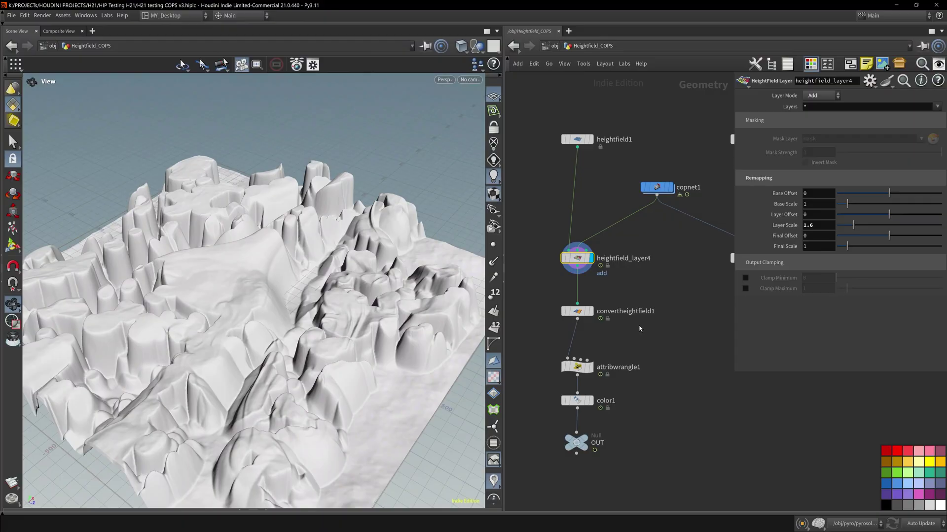
Display convertheightfield1 again and check the converted mesh's geometry information, including its point and primitive counts
click(578, 312)
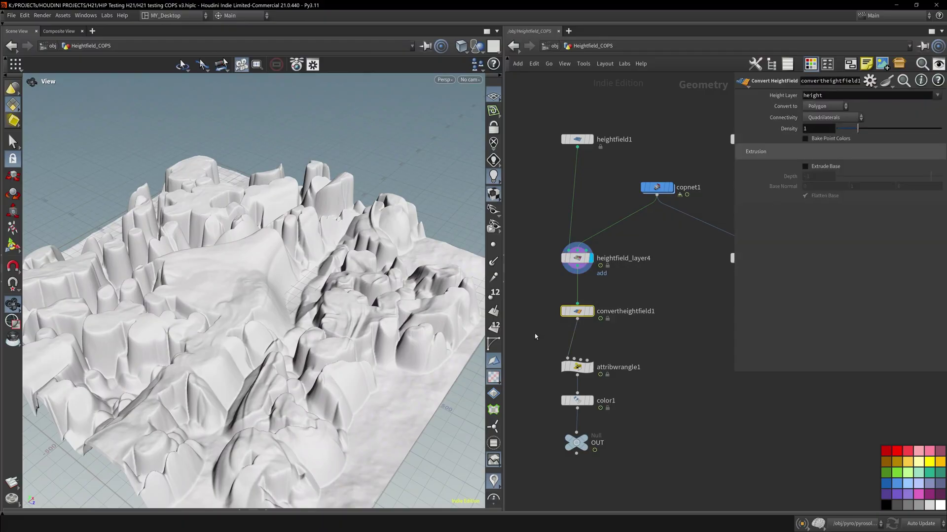
key(r)
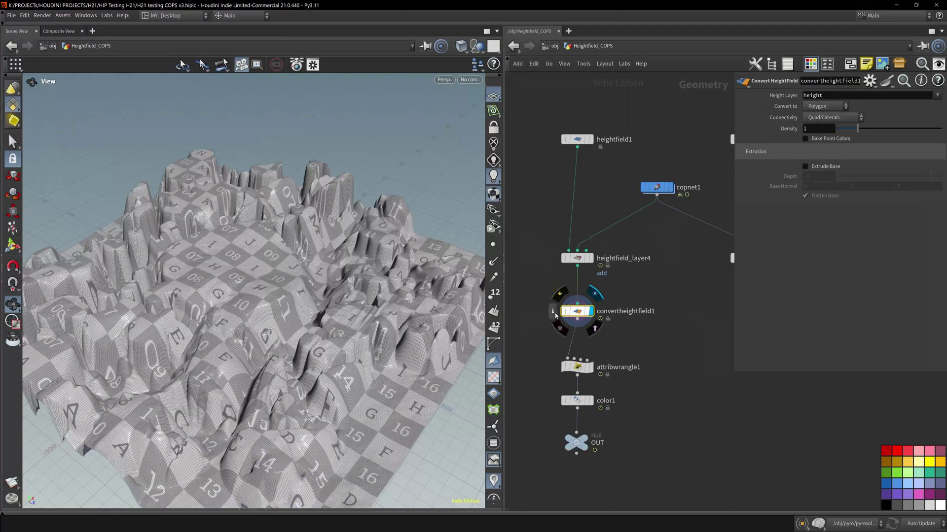
click(553, 312)
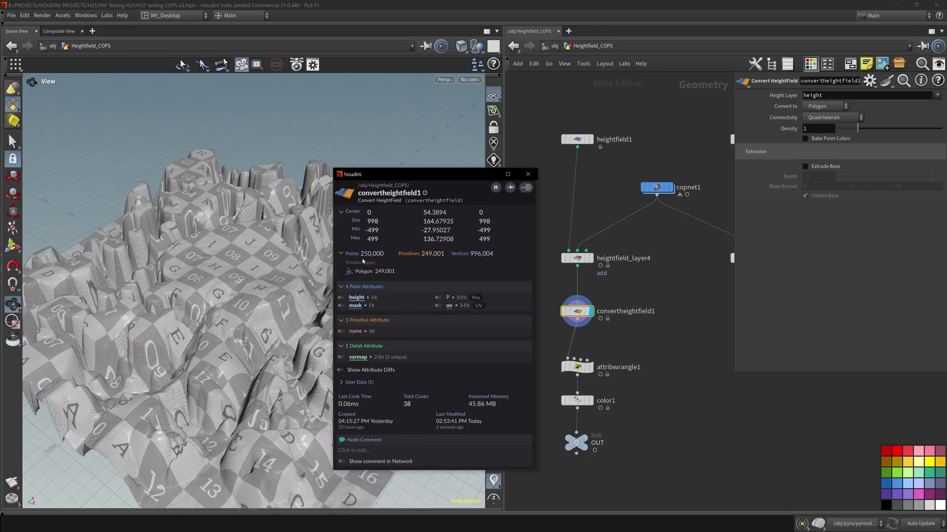
click(528, 175)
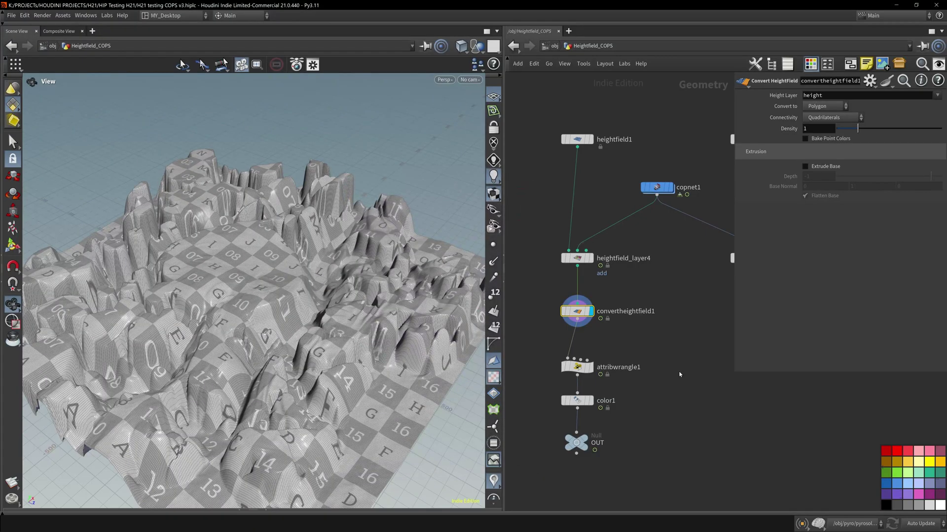